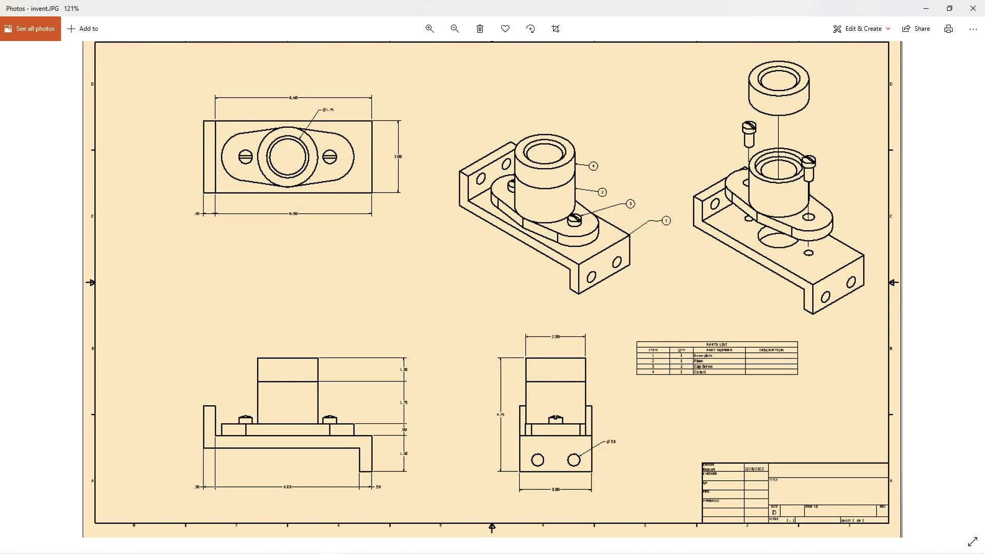
# Look over the reference drawing invent.JPG, switch to Autodesk Inventor and start a new drawing.
pyautogui.scroll(1, 493, 360)
pyautogui.scroll(-2, 492, 359)
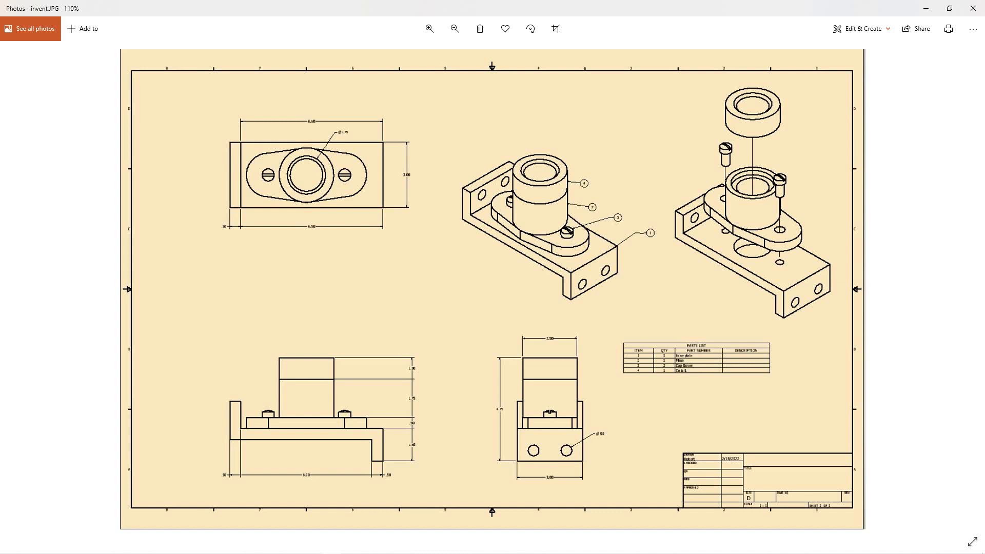
pyautogui.moveTo(314, 552)
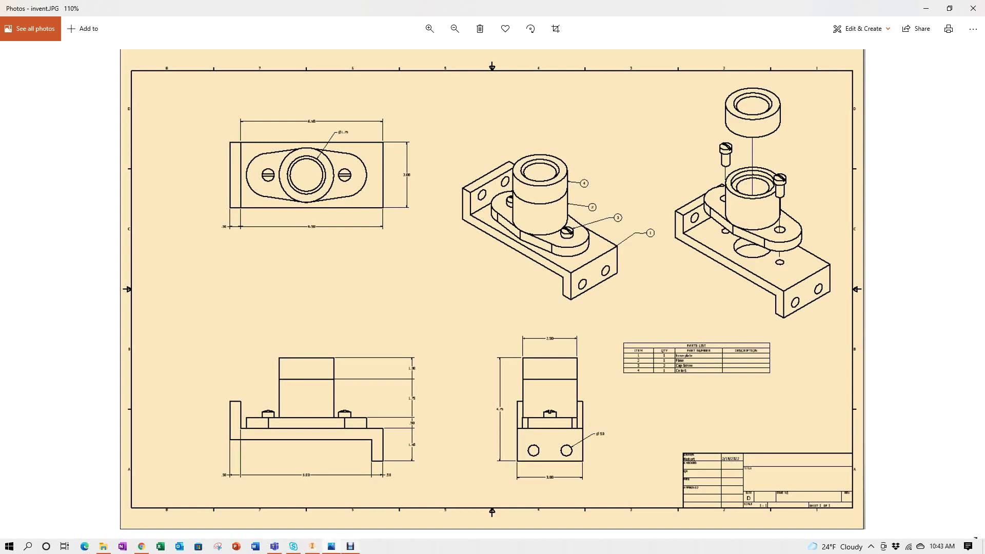
pyautogui.click(313, 547)
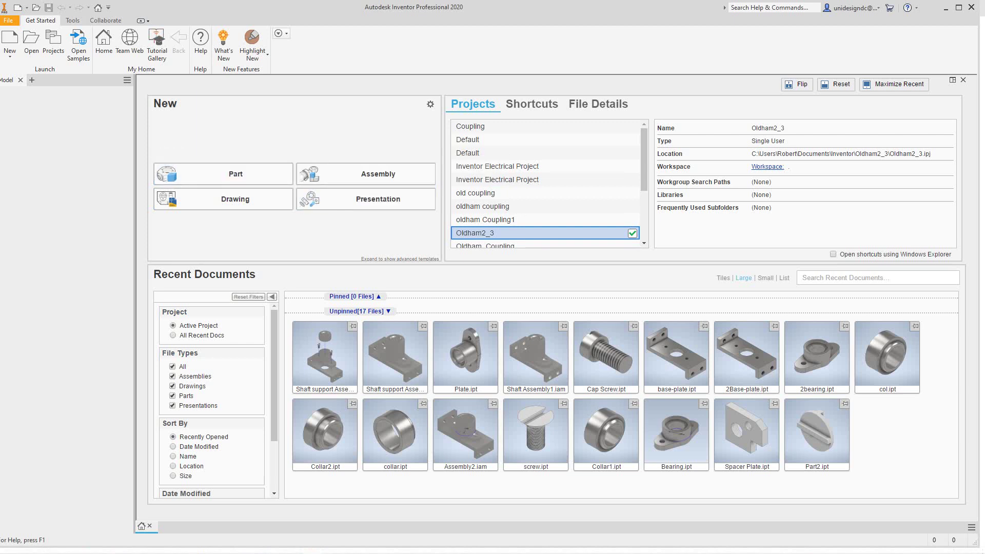
pyautogui.click(179, 199)
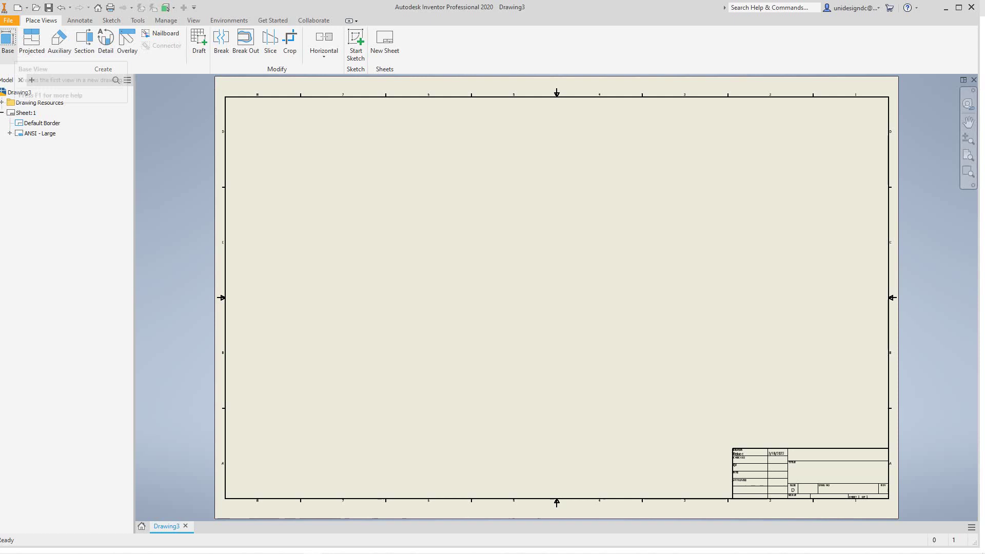
# Place a 1:1 front base view of Shaft support Assembly1 at the sheet's lower left, with projected top and isometric views.
pyautogui.click(8, 41)
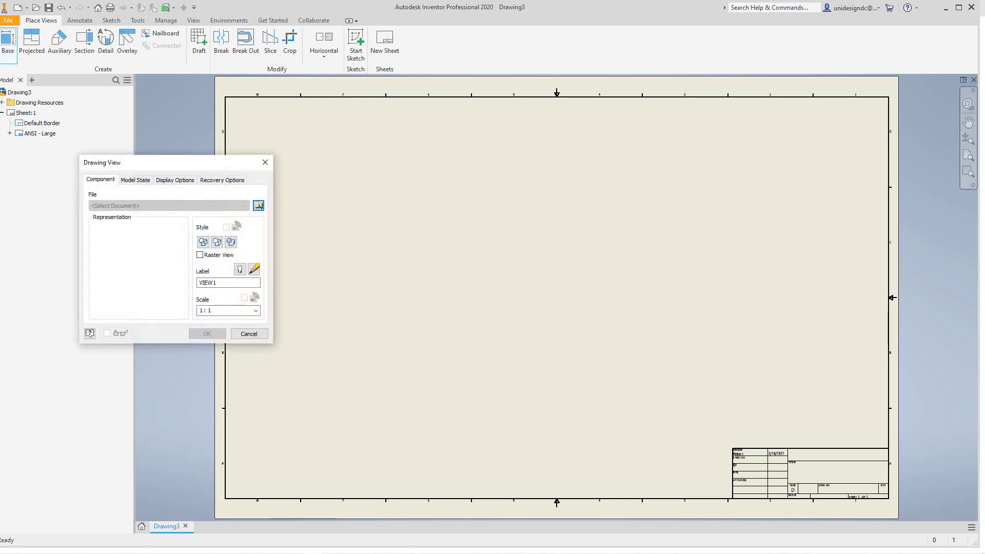
pyautogui.click(258, 205)
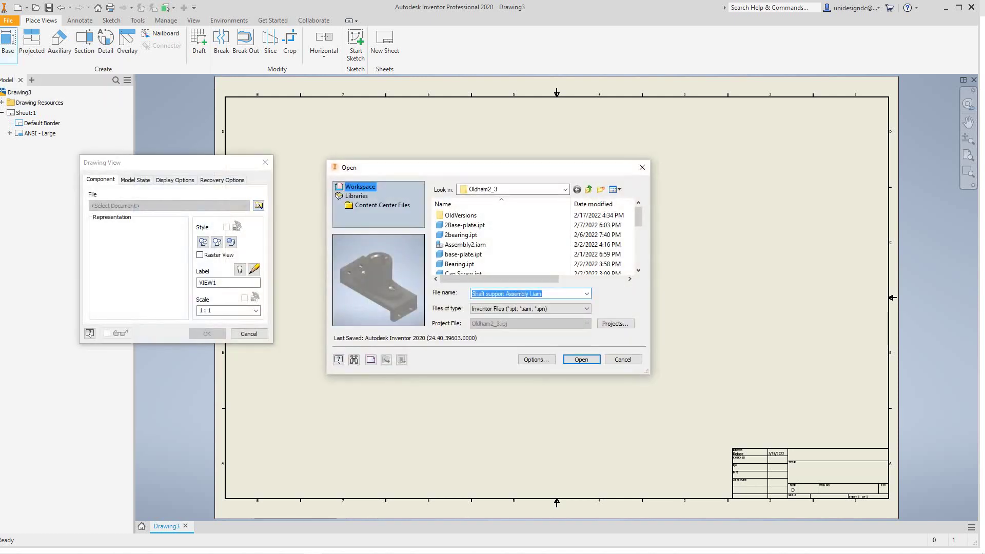
pyautogui.click(582, 360)
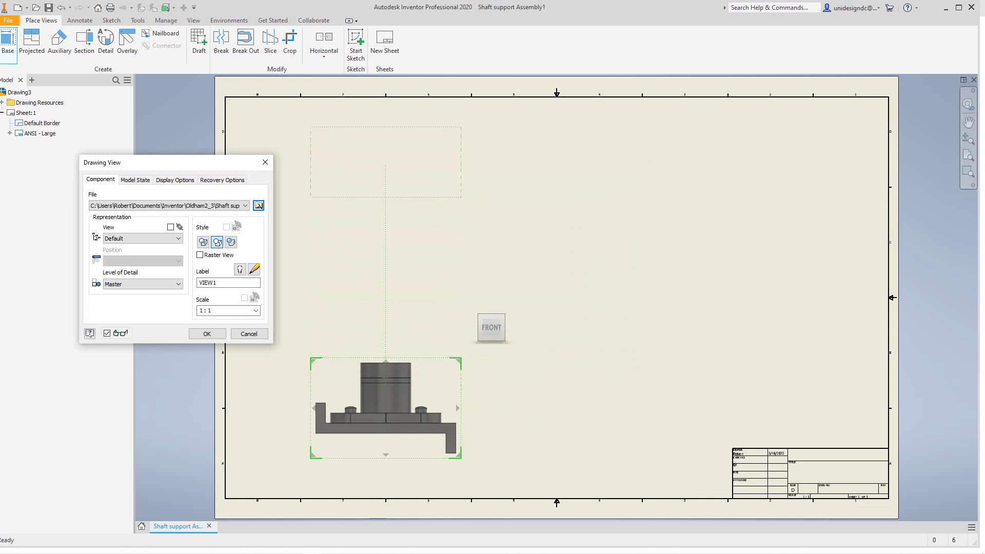
pyautogui.click(386, 176)
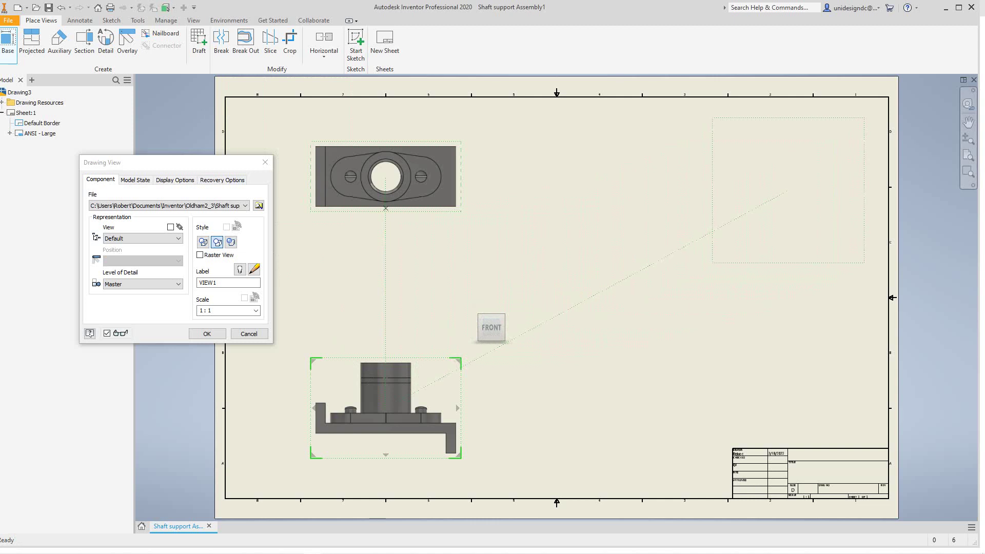
pyautogui.click(788, 190)
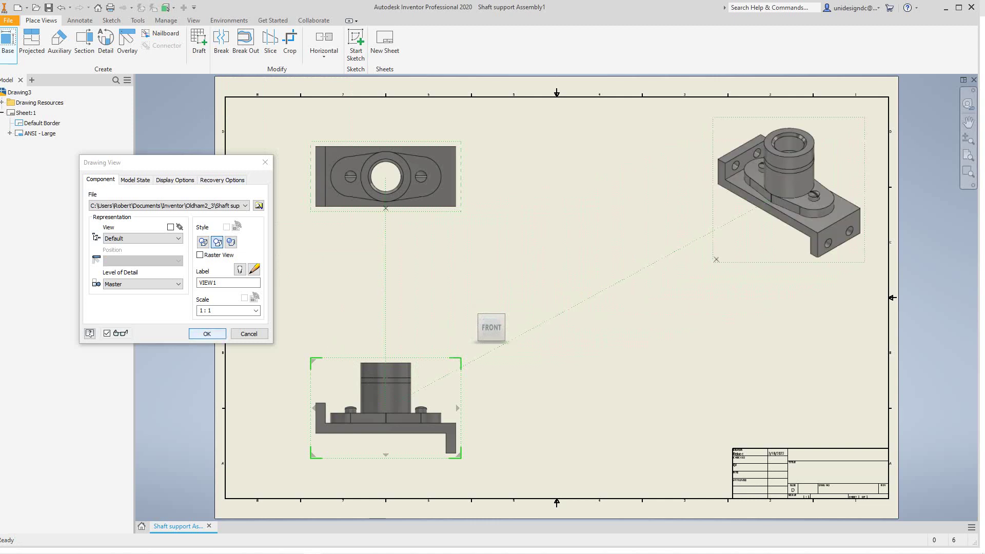
pyautogui.click(206, 333)
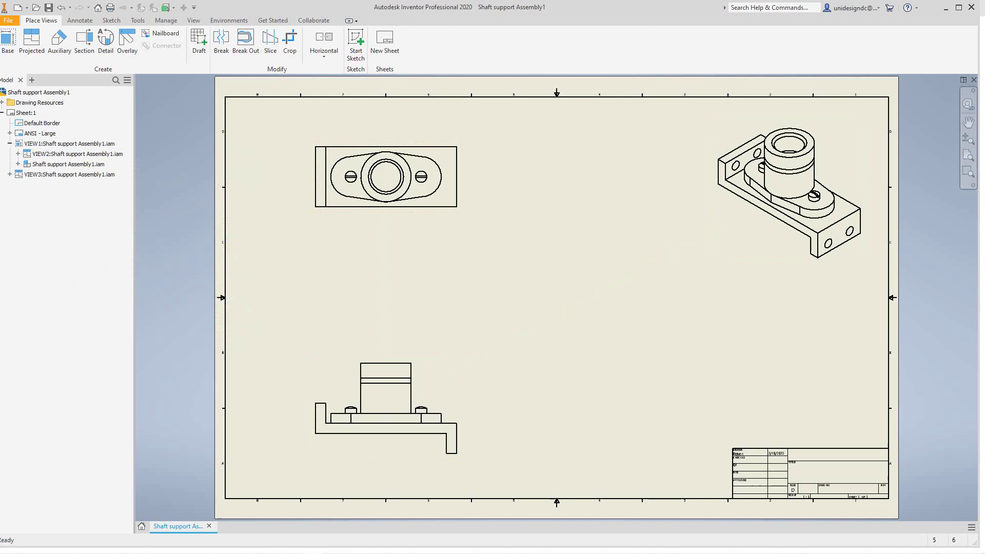
# Start a section view of the top view with a horizontal section line through the bore and both screw centres.
pyautogui.scroll(-2, 462, 179)
pyautogui.scroll(6, 462, 180)
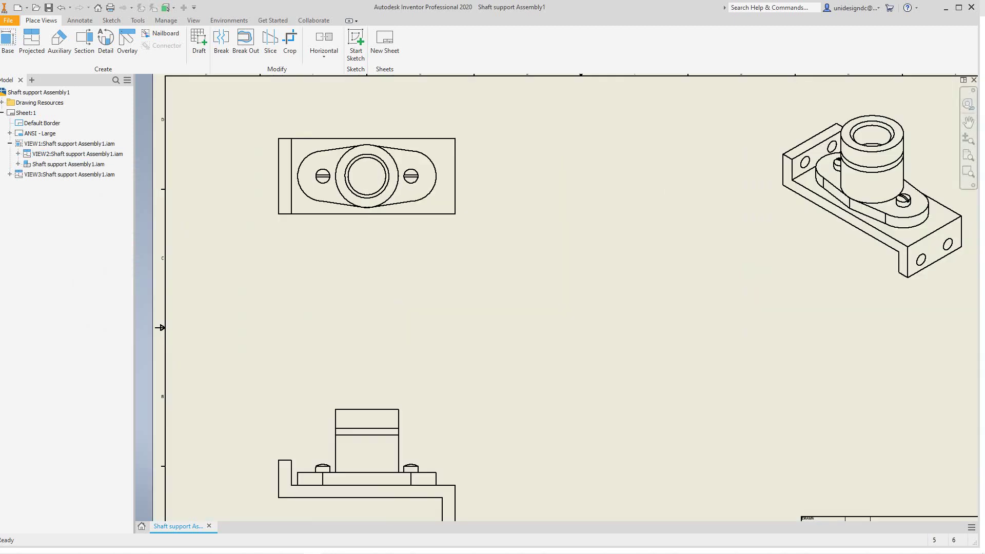
pyautogui.moveTo(462, 179)
pyautogui.mouseDown(button='middle')
pyautogui.moveTo(502, 217)
pyautogui.moveTo(580, 236)
pyautogui.mouseUp(button='middle')
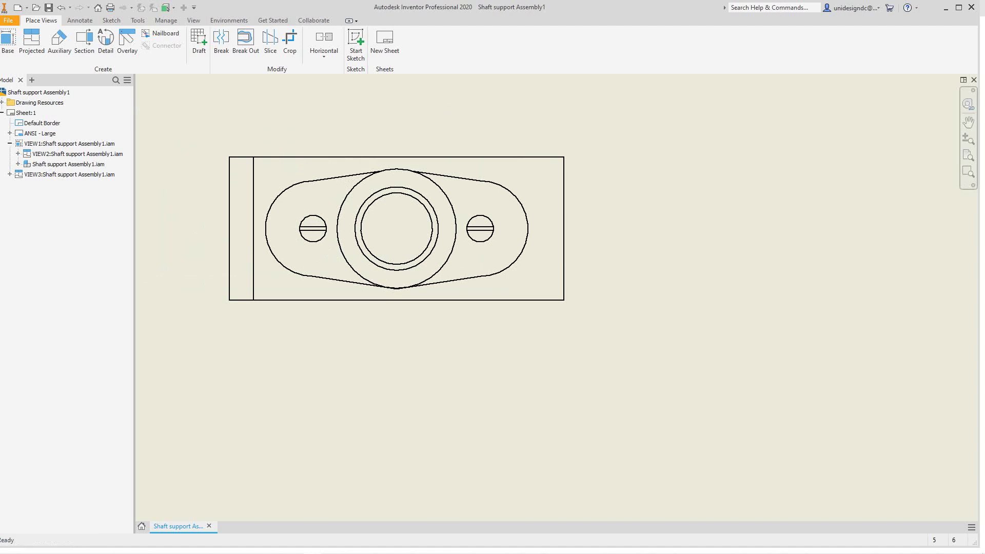
pyautogui.scroll(3, 584, 236)
pyautogui.scroll(-5, 584, 236)
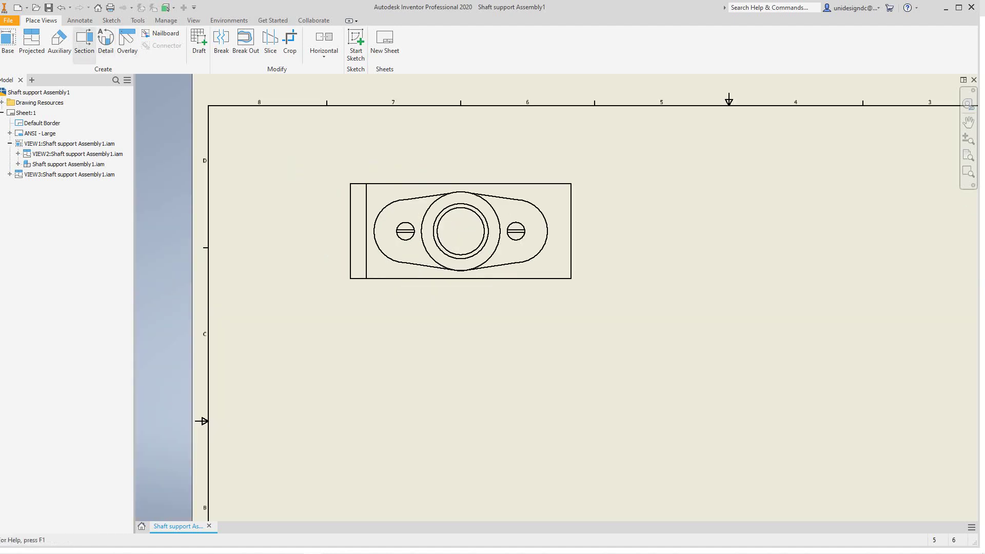
pyautogui.click(84, 41)
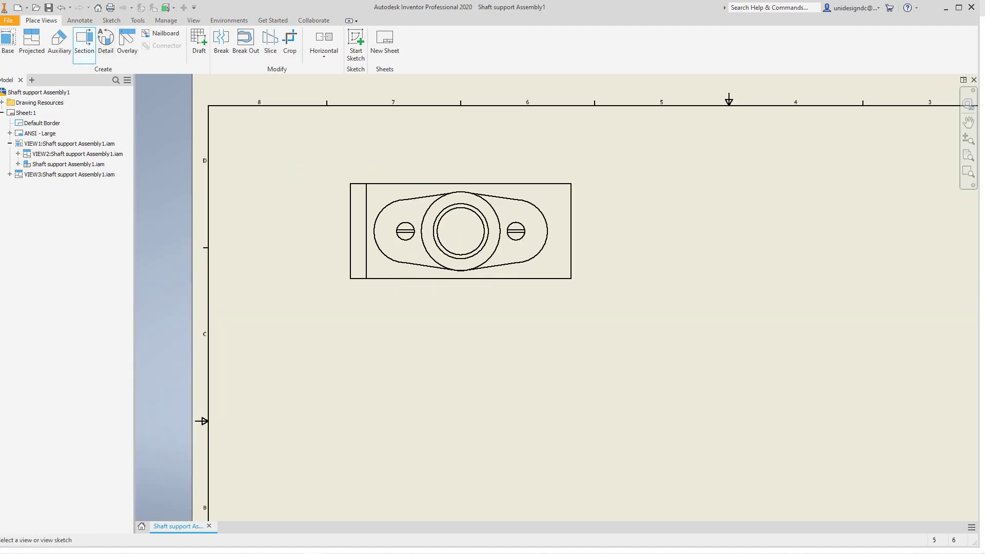
pyautogui.click(77, 154)
pyautogui.click(346, 231)
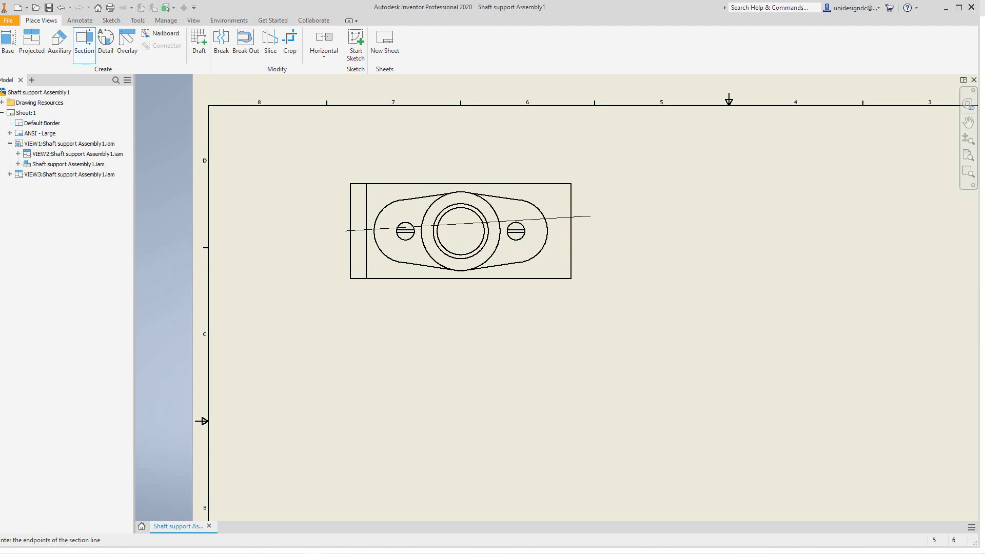
pyautogui.click(586, 230)
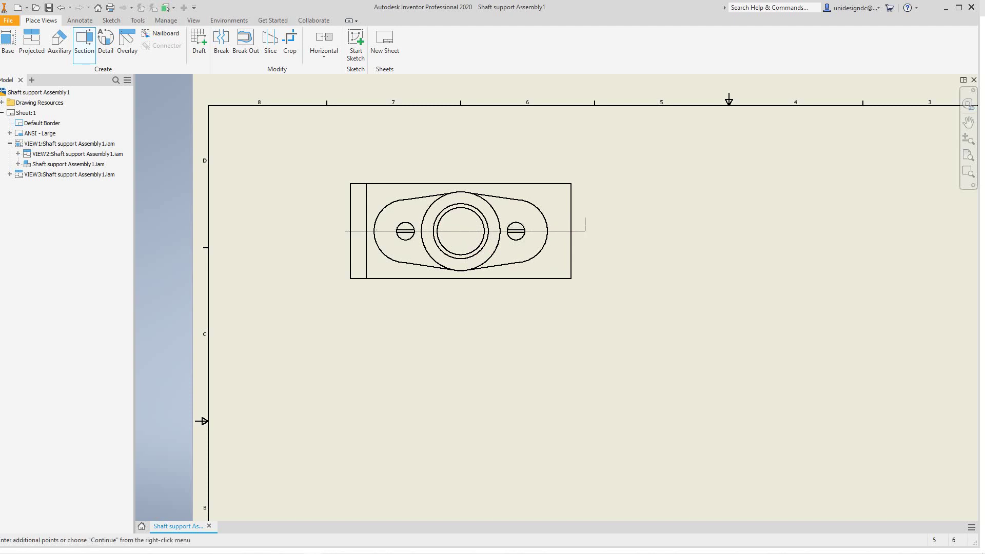
pyautogui.rightClick(550, 247)
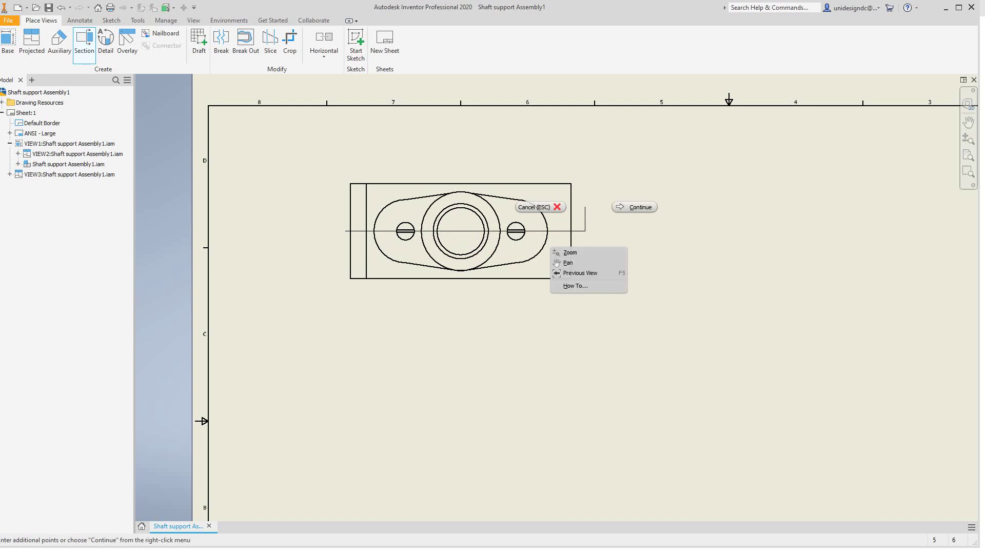
pyautogui.click(634, 207)
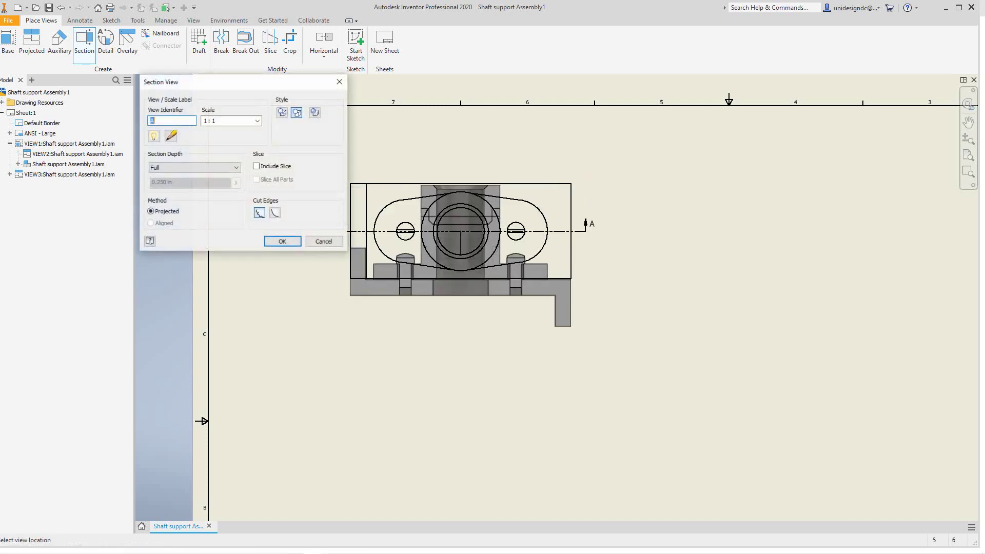
# Place the full-depth section view A at 1:1 between the top and front views.
pyautogui.scroll(-2, 506, 392)
pyautogui.scroll(3, 507, 393)
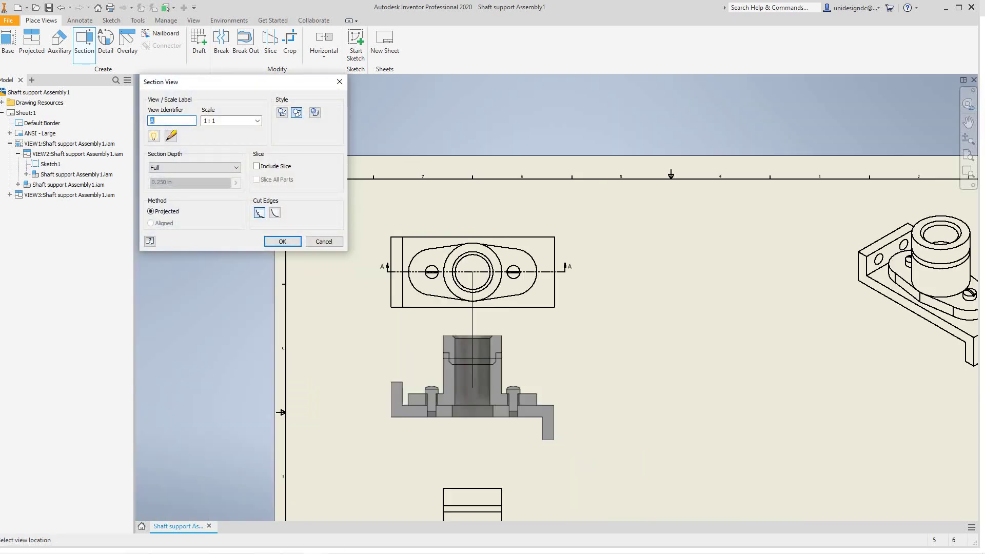
pyautogui.press('Return')
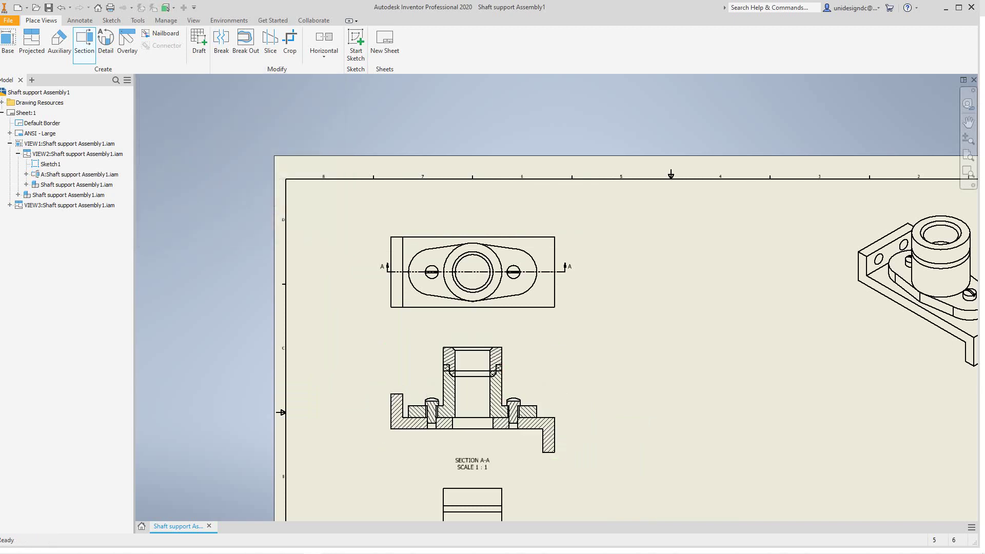
pyautogui.rightClick(604, 367)
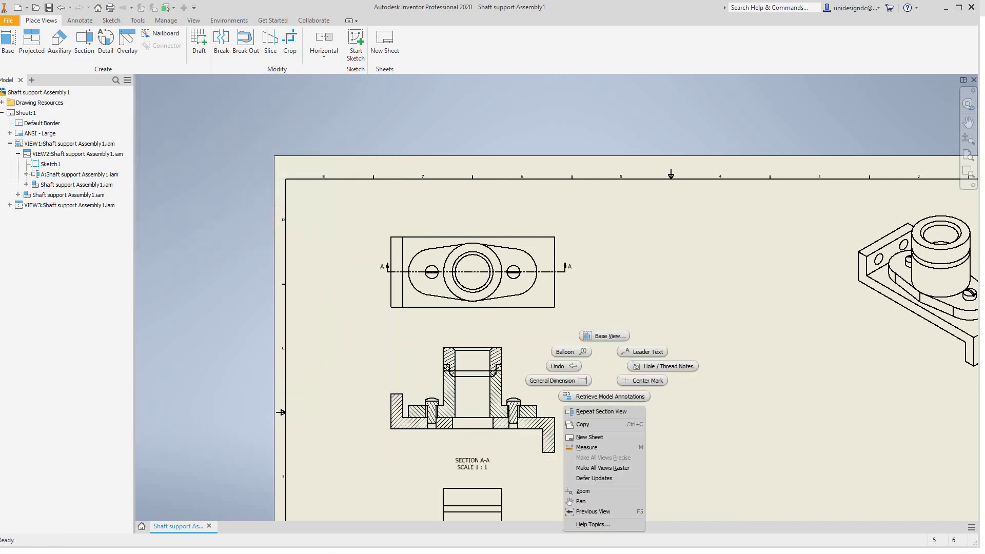
pyautogui.press('Escape')
pyautogui.scroll(-2, 635, 313)
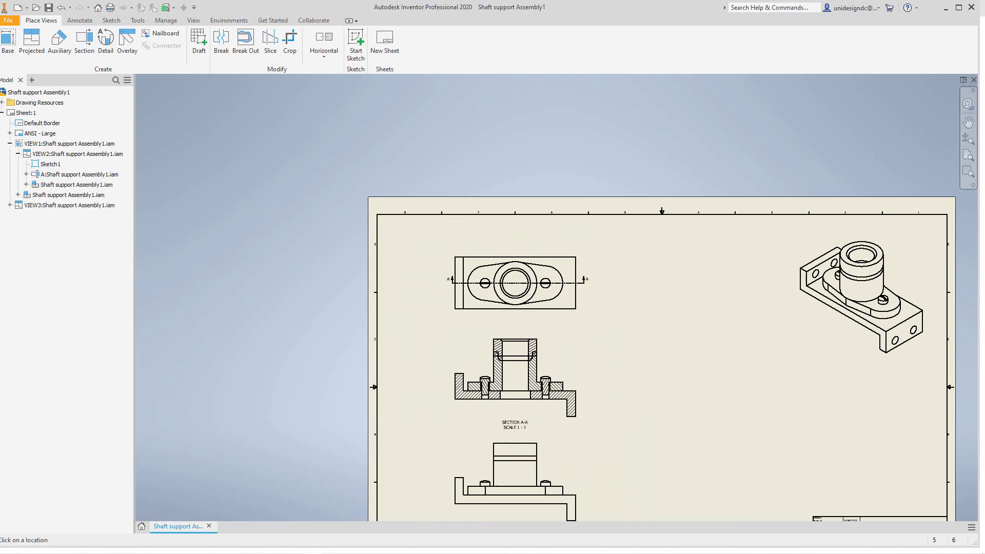
pyautogui.scroll(3, 636, 339)
pyautogui.scroll(-5, 636, 339)
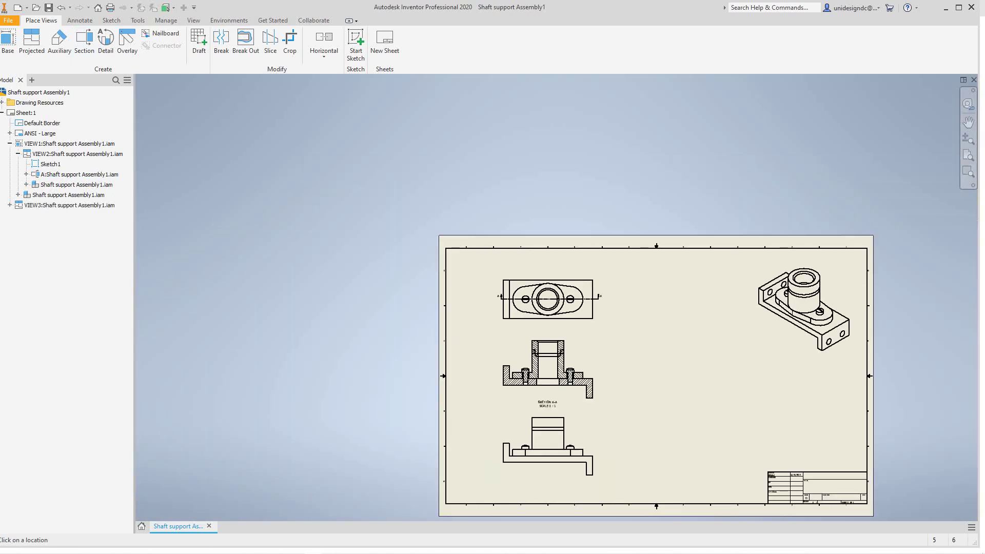
pyautogui.scroll(-2, 768, 378)
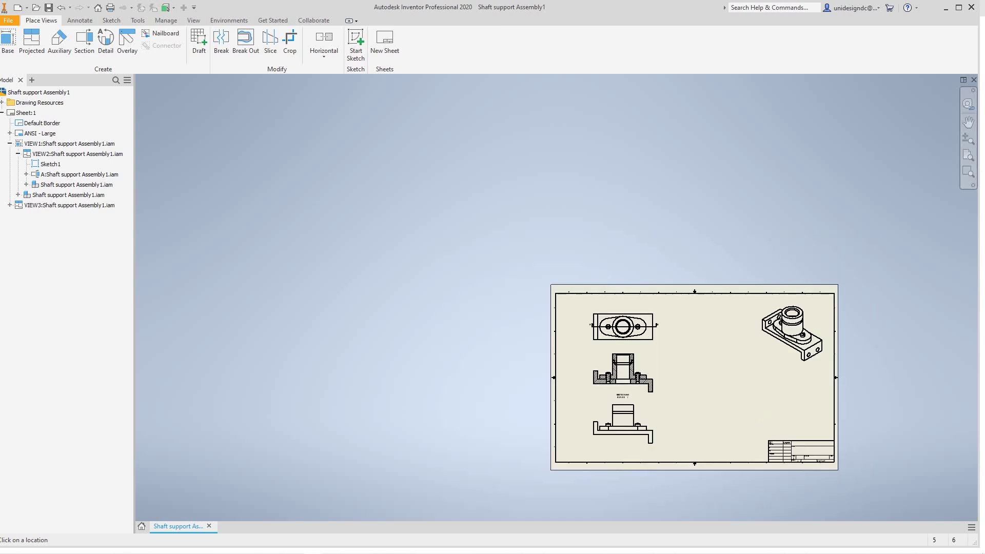
pyautogui.scroll(3, 768, 378)
pyautogui.moveTo(769, 379); pyautogui.dragTo(690, 330, button='middle')
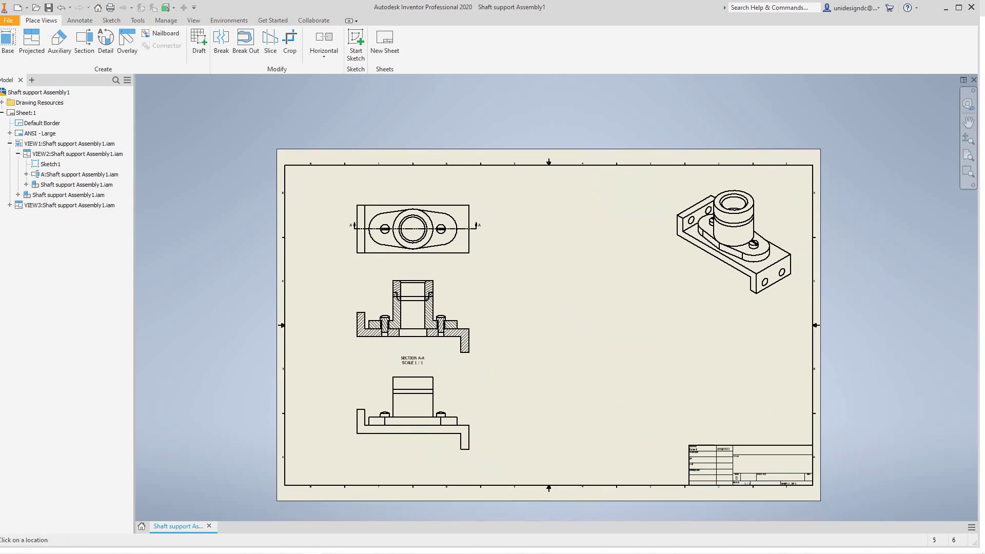
# Try to place a 1:1 base view of the exploded presentation Shaft support Assembly1.ipn with an extra projected view.
pyautogui.click(50, 164)
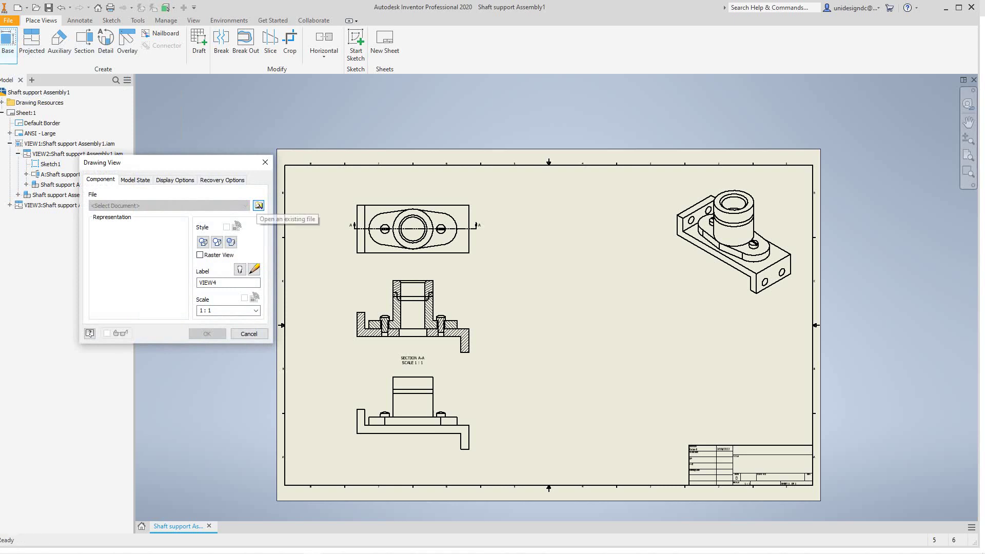
pyautogui.click(259, 206)
pyautogui.scroll(-2, 461, 244)
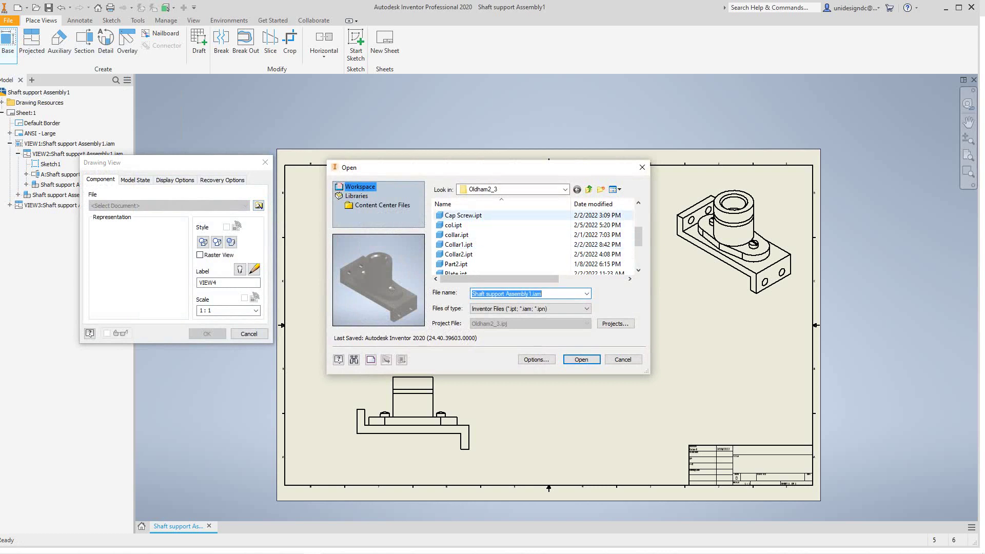
pyautogui.click(463, 216)
pyautogui.press('Down')
pyautogui.press('Down')
pyautogui.press('Down')
pyautogui.press('Down')
pyautogui.press('Down')
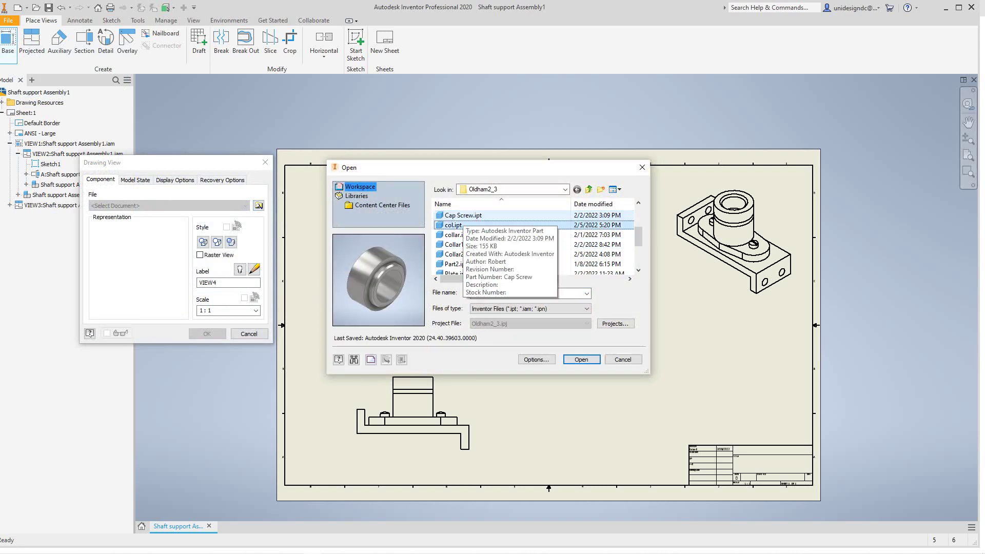
pyautogui.press('Down')
pyautogui.press('Down')
pyautogui.press('Down')
pyautogui.press('Down')
pyautogui.press('Down')
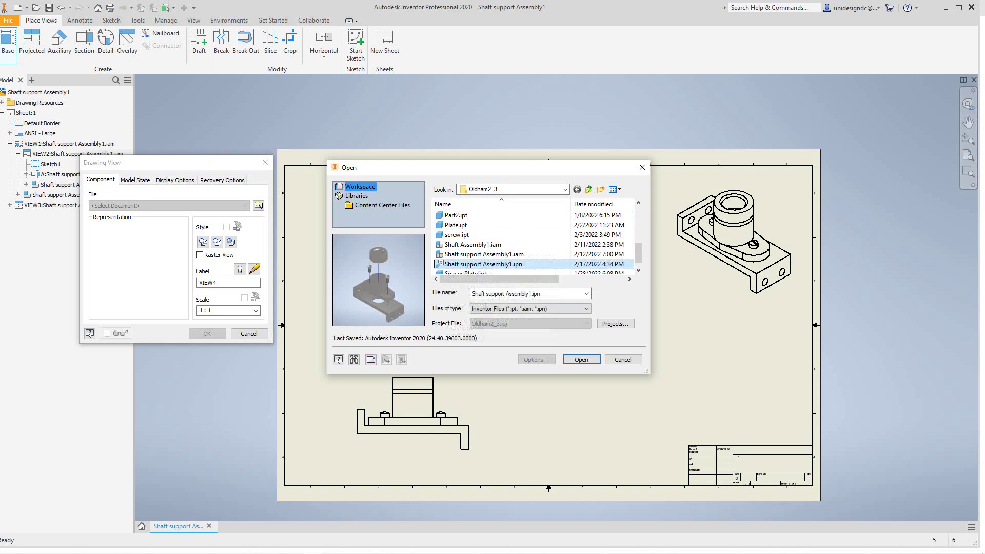
pyautogui.press('Return')
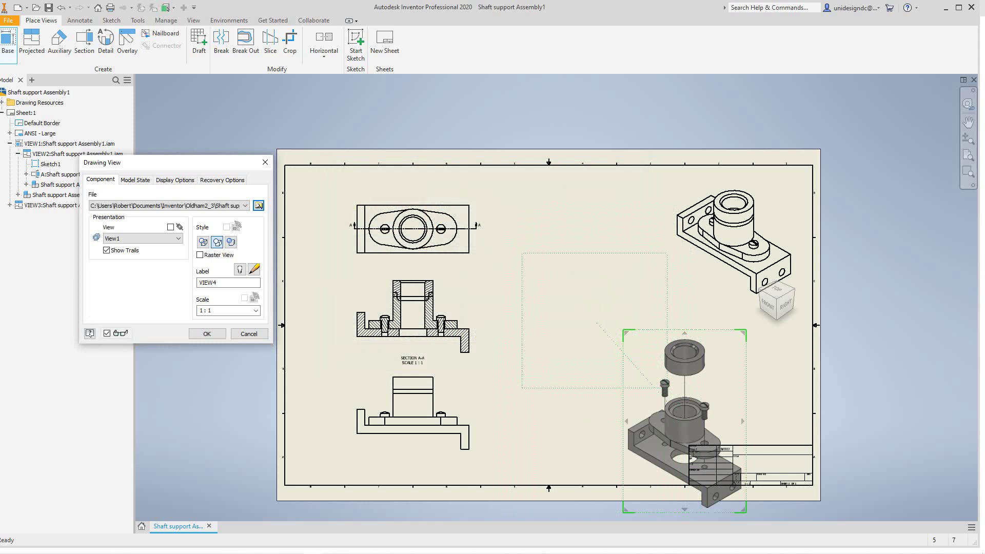
pyautogui.click(595, 321)
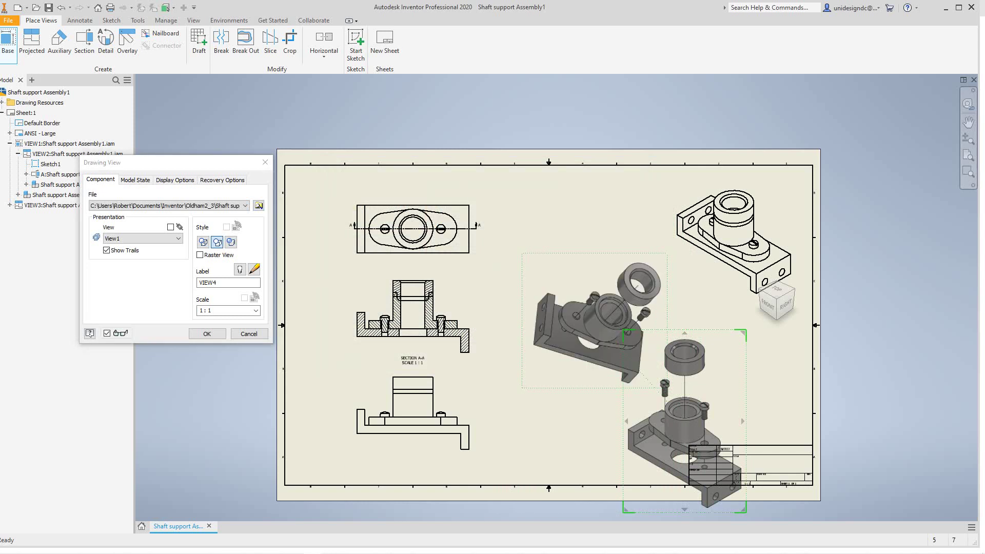
pyautogui.click(61, 7)
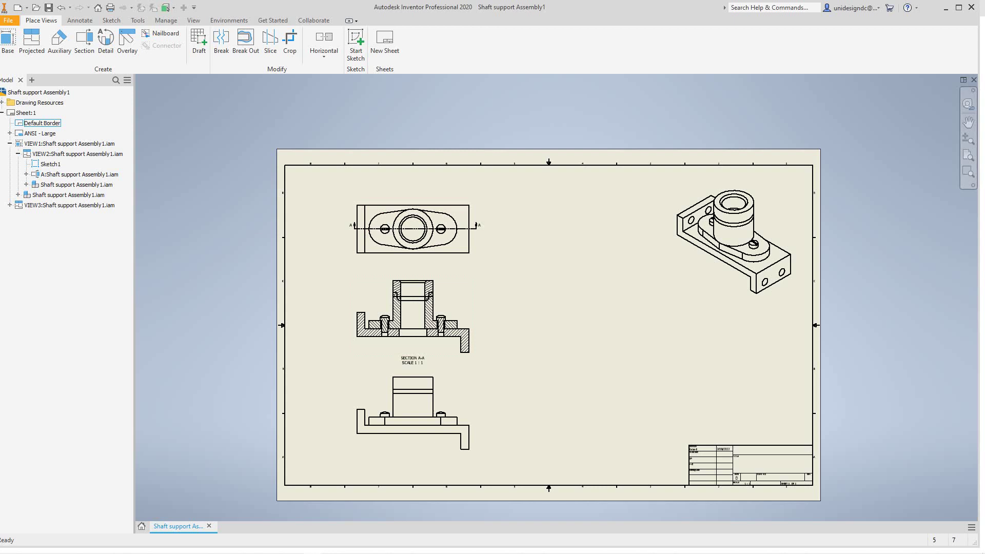
# Place a 1:1 base view of Shaft support Assembly1.ipn with trails shown below the isometric view.
pyautogui.click(7, 41)
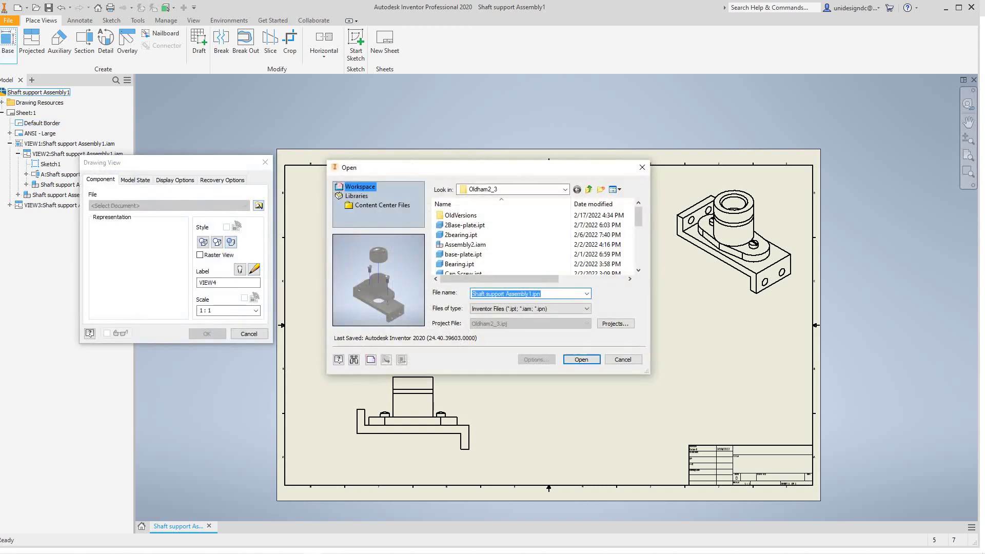
pyautogui.click(581, 359)
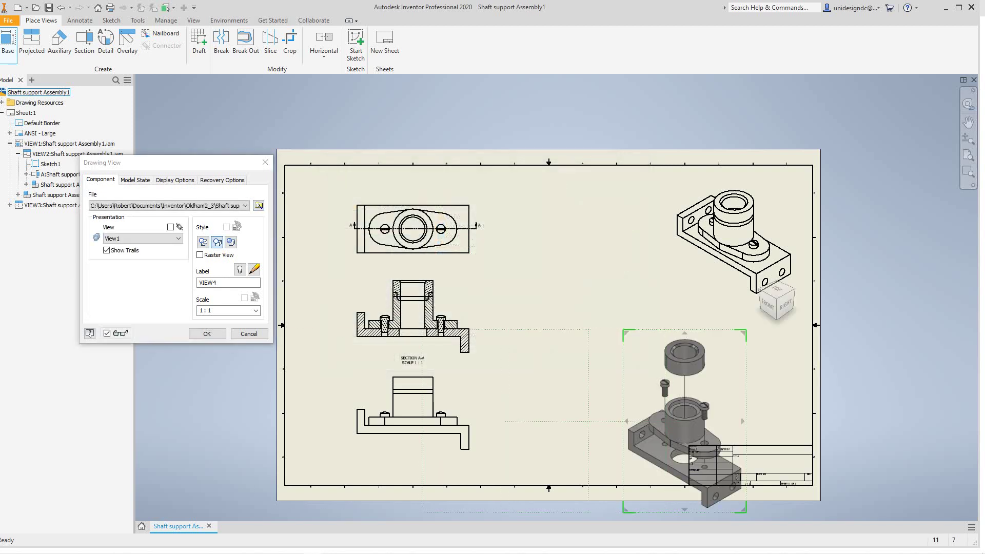
pyautogui.click(207, 334)
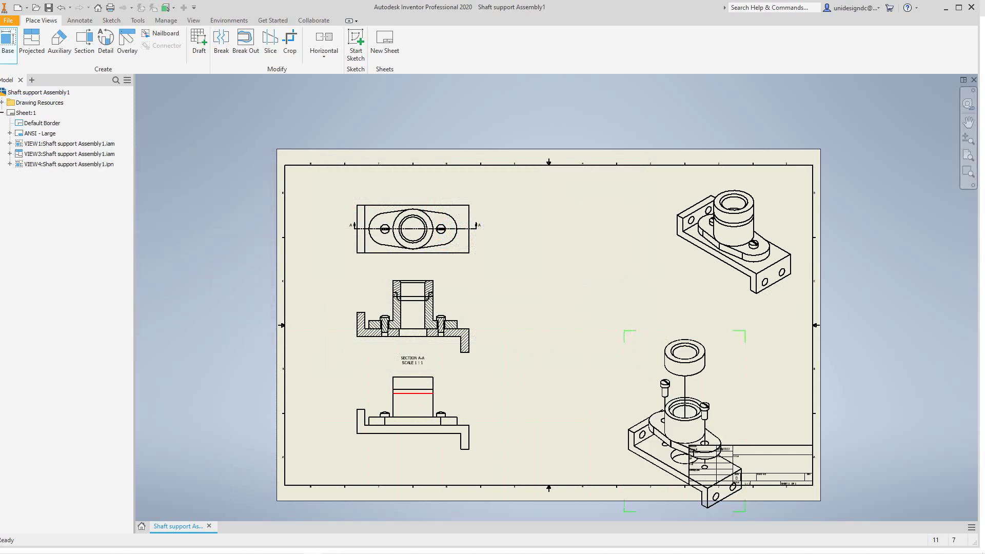
# Move the exploded view clear of the title block to the open middle area of the sheet.
pyautogui.moveTo(647, 384); pyautogui.dragTo(602, 345)
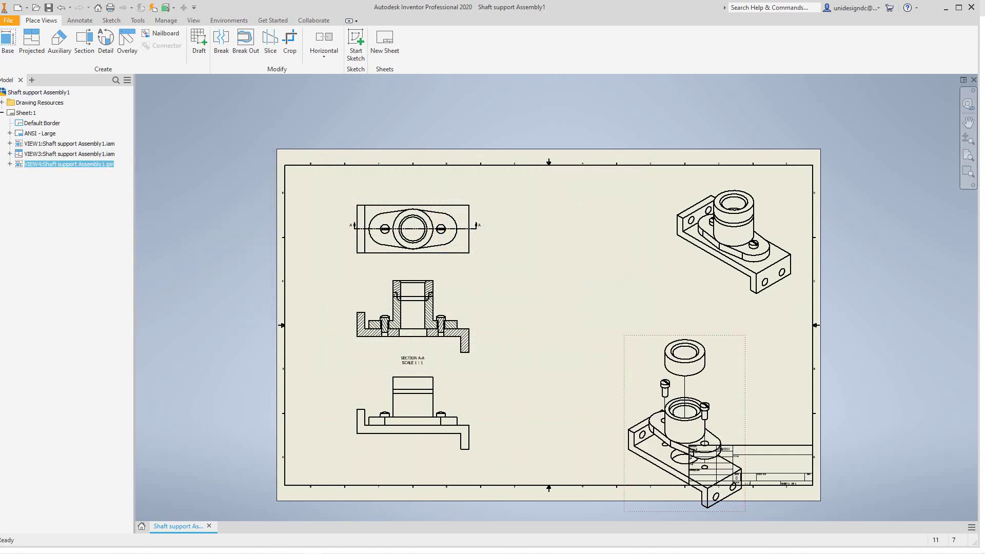
pyautogui.moveTo(684, 424); pyautogui.dragTo(583, 325)
pyautogui.scroll(-5, 582, 331)
pyautogui.scroll(5, 583, 332)
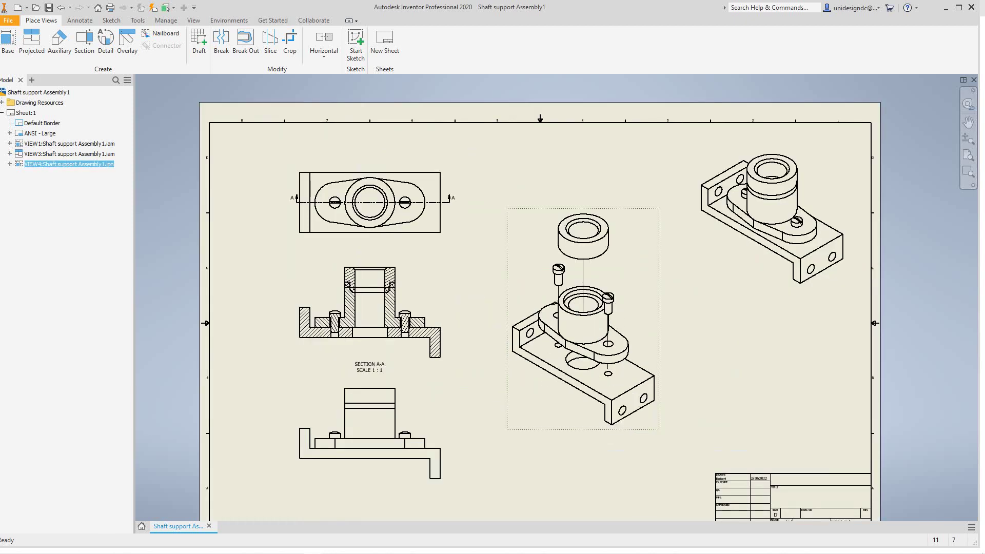
# Try to add chain dimensions above the top view across the base plate's three vertical edges.
pyautogui.scroll(-2, 369, 181)
pyautogui.scroll(5, 364, 167)
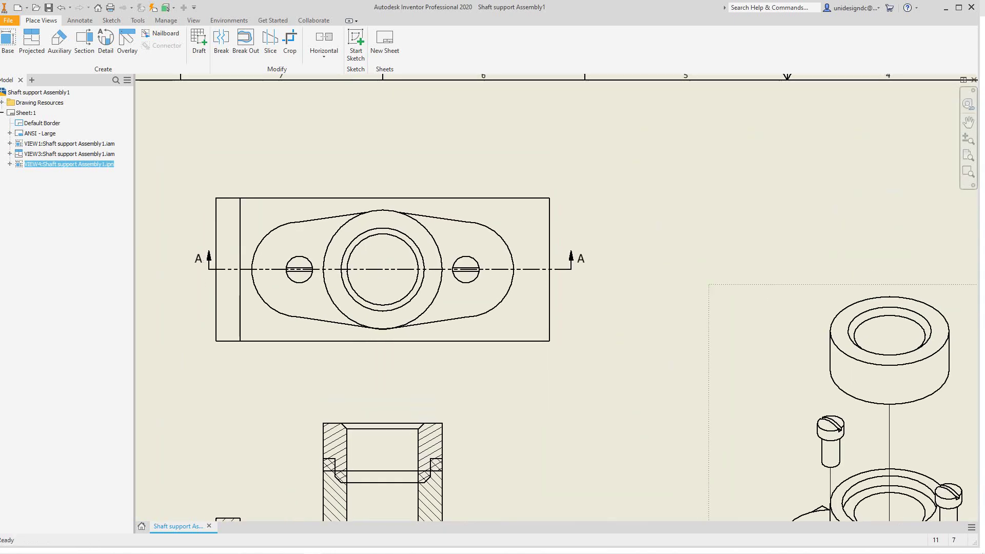
pyautogui.click(80, 21)
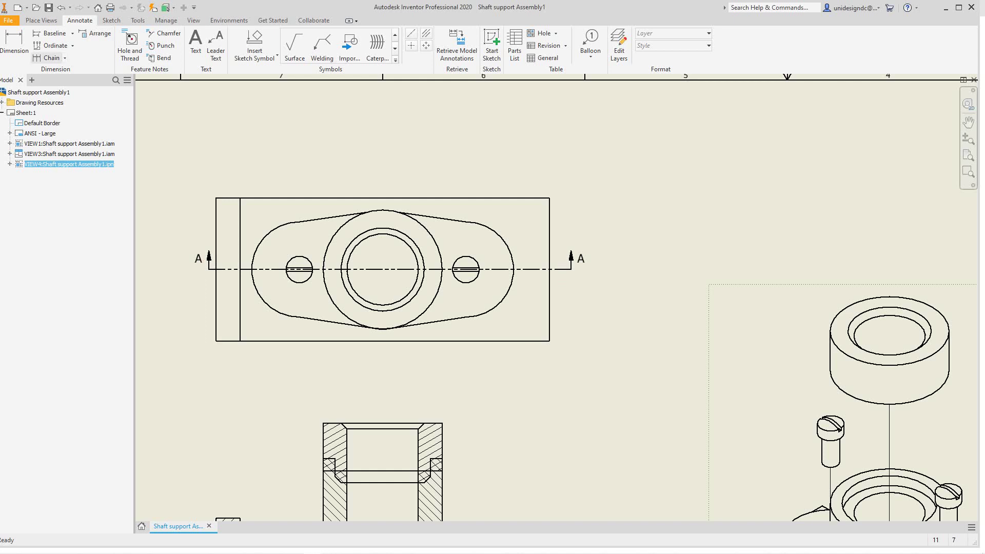
pyautogui.click(51, 57)
pyautogui.click(216, 231)
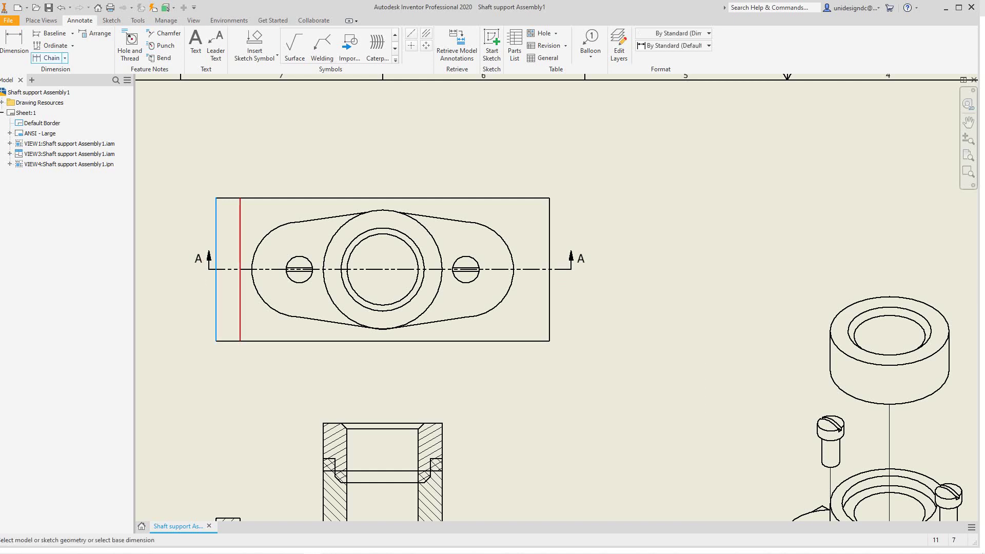
pyautogui.click(240, 231)
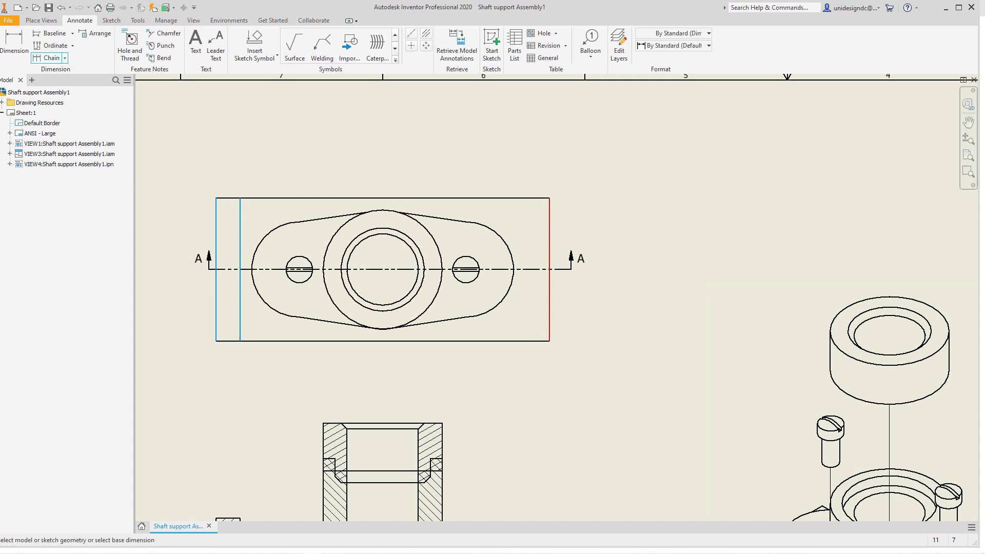
pyautogui.click(549, 231)
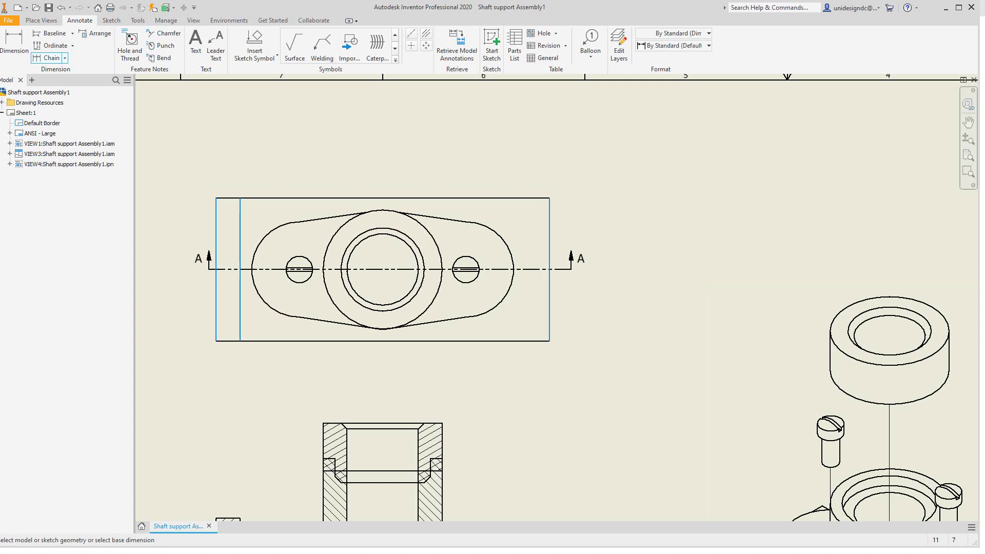
pyautogui.rightClick(444, 199)
pyautogui.click(567, 160)
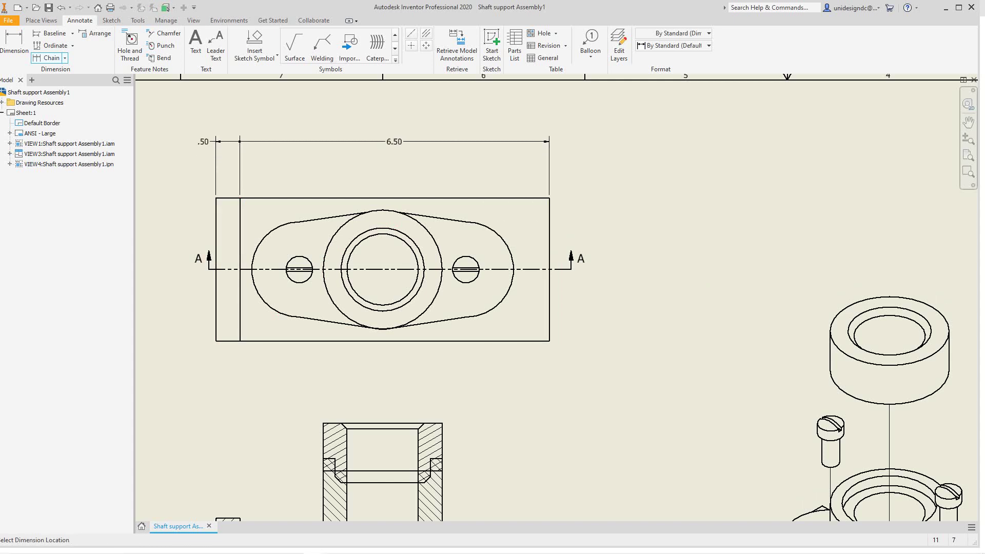
pyautogui.click(564, 152)
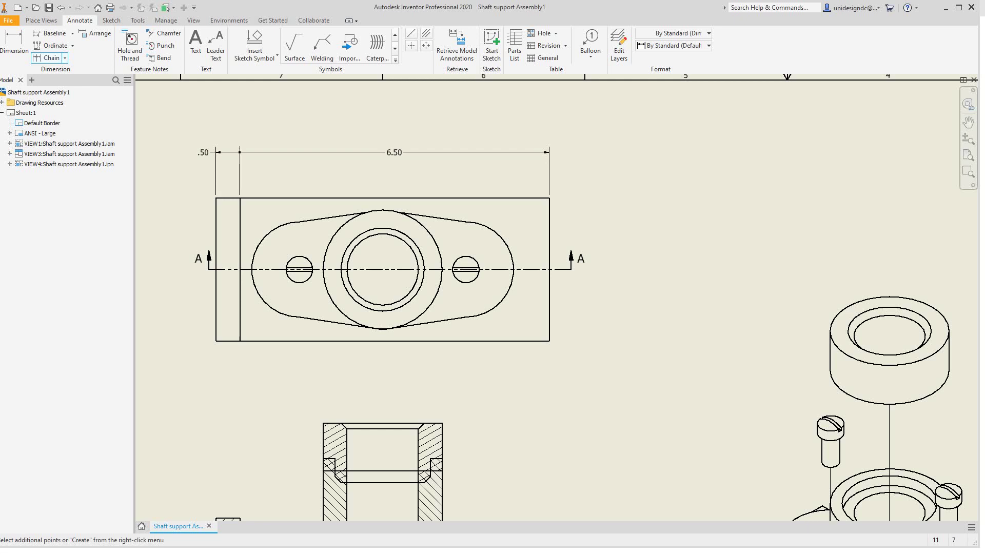
pyautogui.rightClick(598, 153)
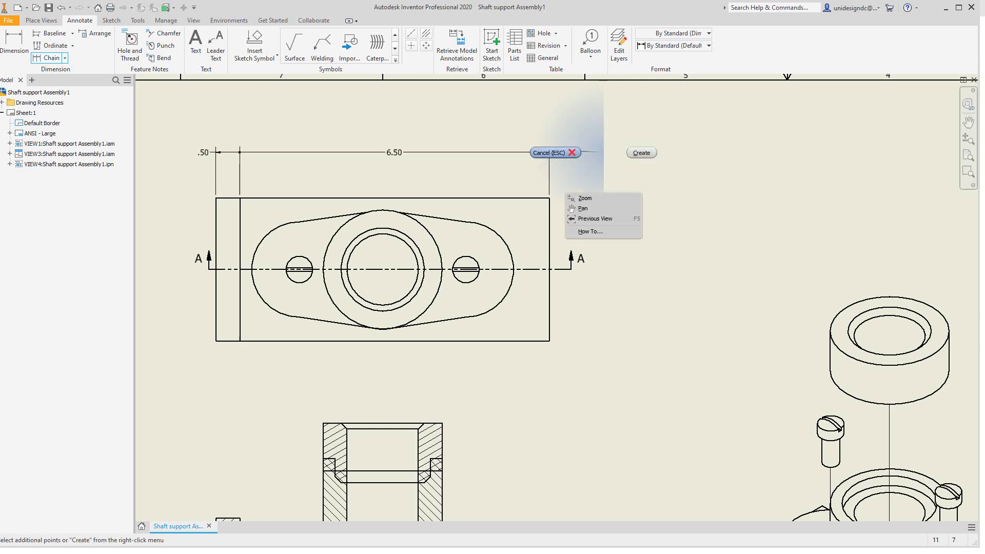
pyautogui.click(559, 154)
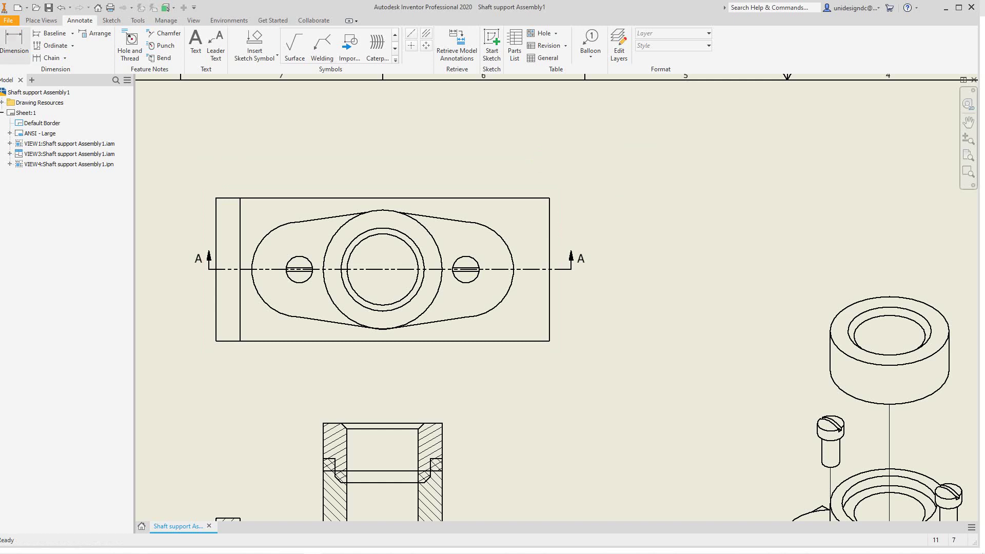
pyautogui.click(14, 43)
pyautogui.click(216, 236)
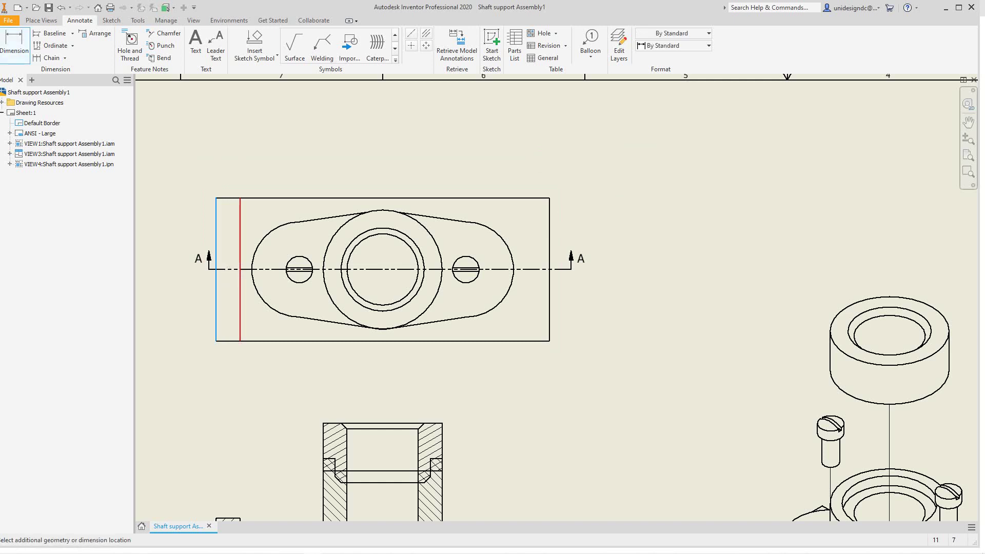
pyautogui.click(240, 238)
pyautogui.click(549, 232)
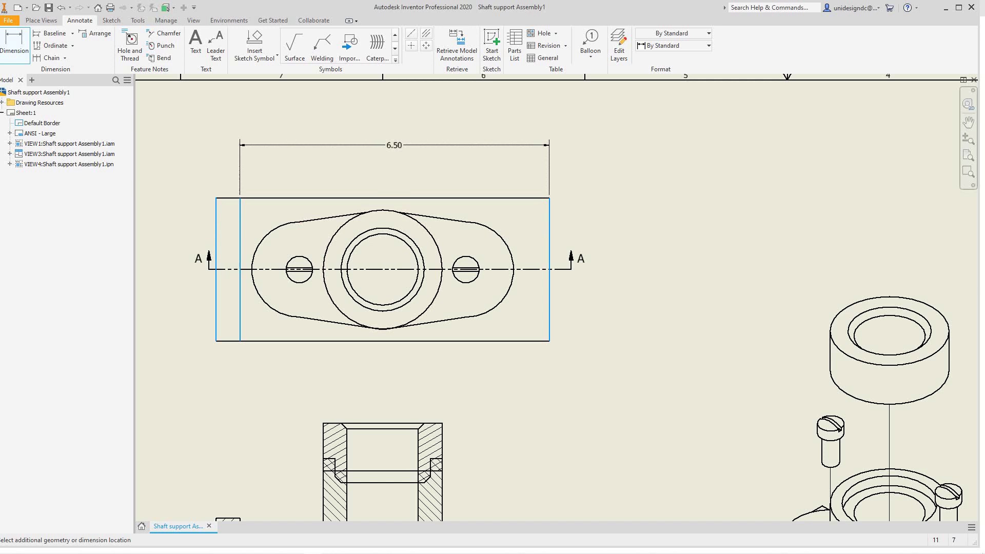
pyautogui.press('Escape')
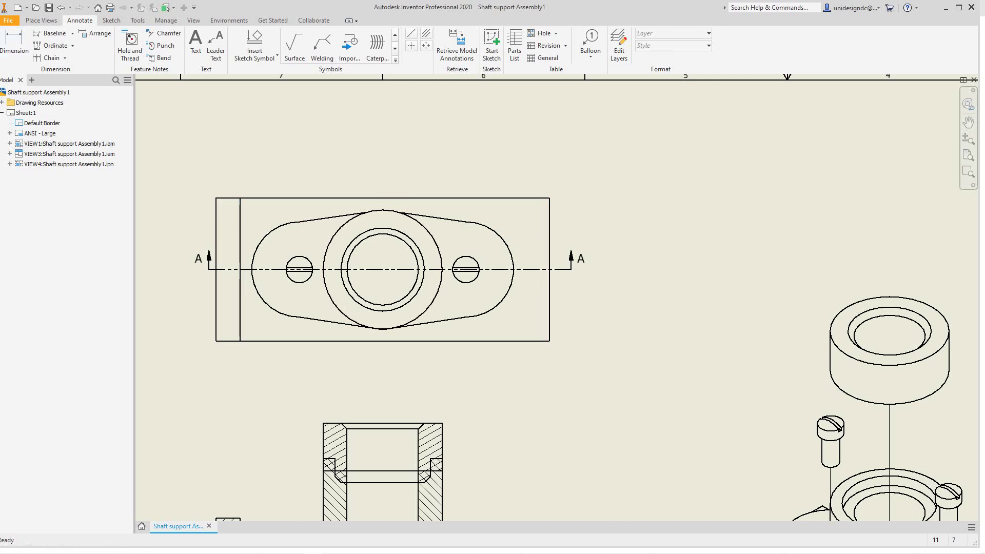
# Create a horizontal chain dimension set above the top view, spanning the plate's left edge, the lip's inner edge and the right edge.
pyautogui.click(51, 58)
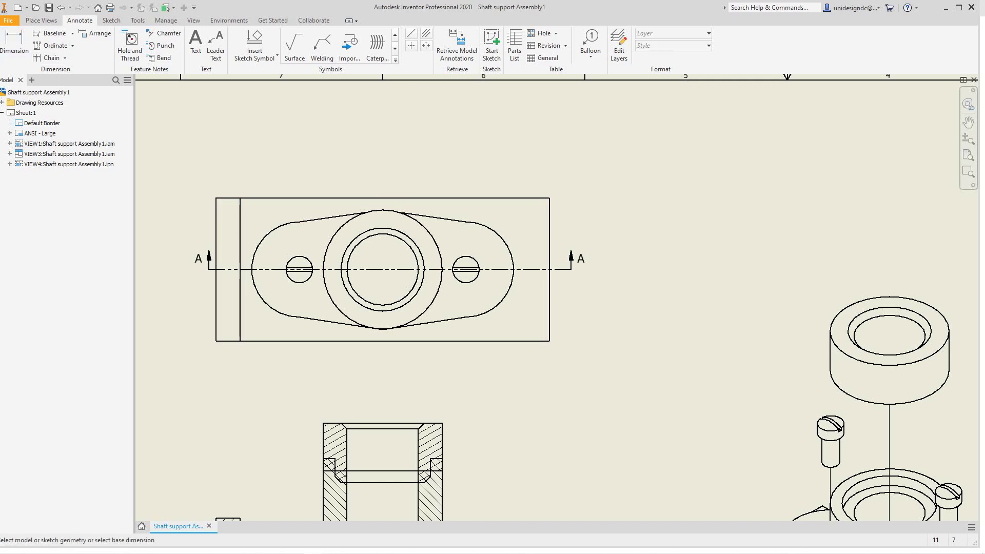
pyautogui.click(216, 236)
pyautogui.click(240, 236)
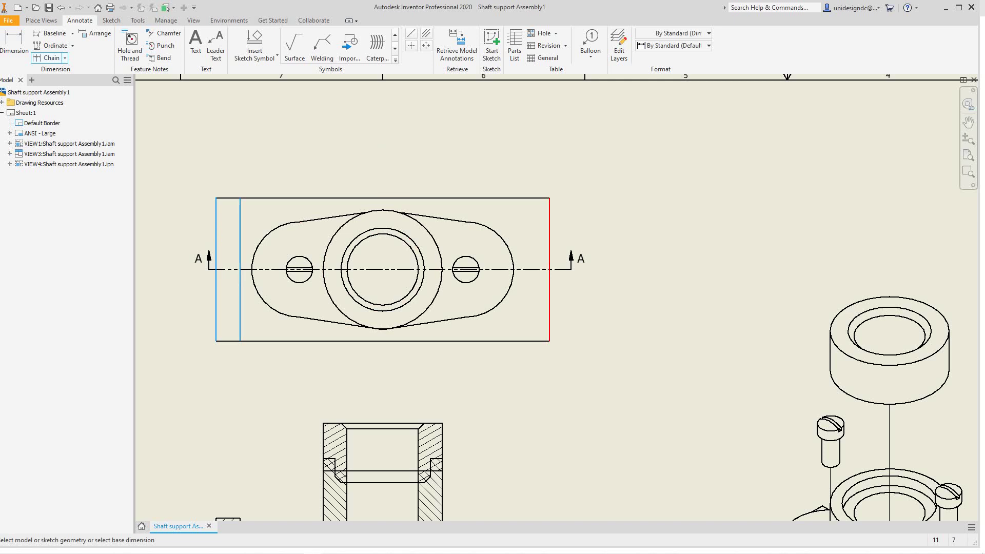
pyautogui.click(550, 288)
pyautogui.rightClick(531, 185)
pyautogui.click(618, 144)
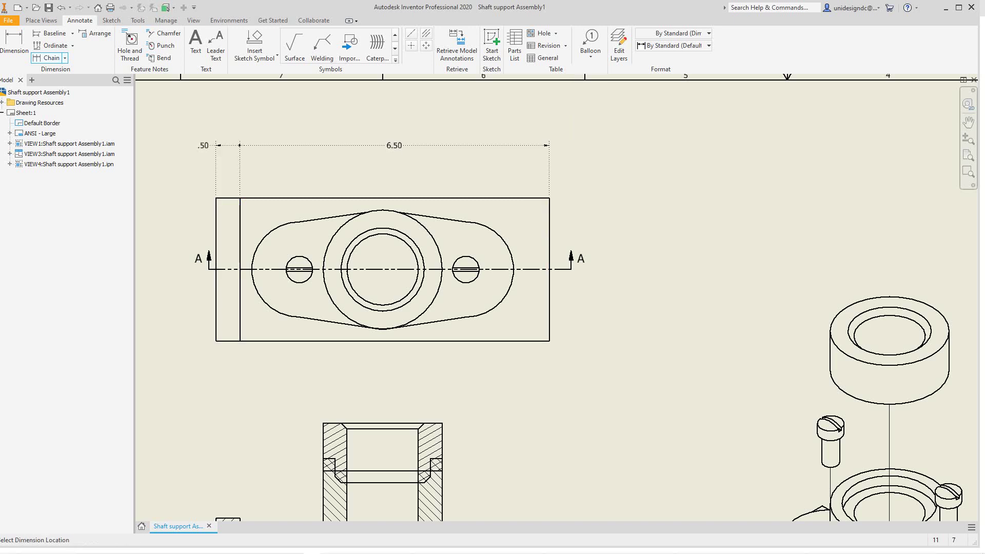
pyautogui.click(595, 149)
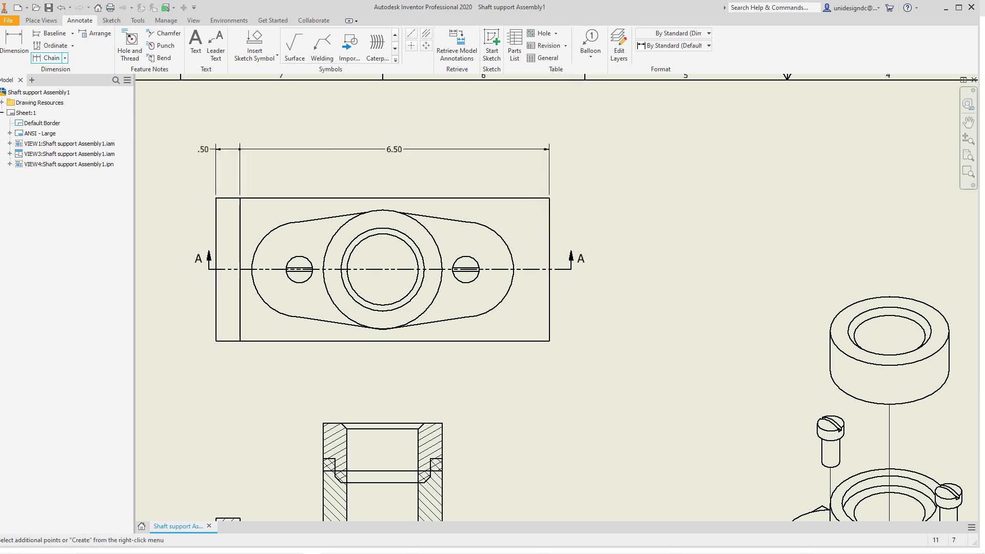
pyautogui.rightClick(623, 149)
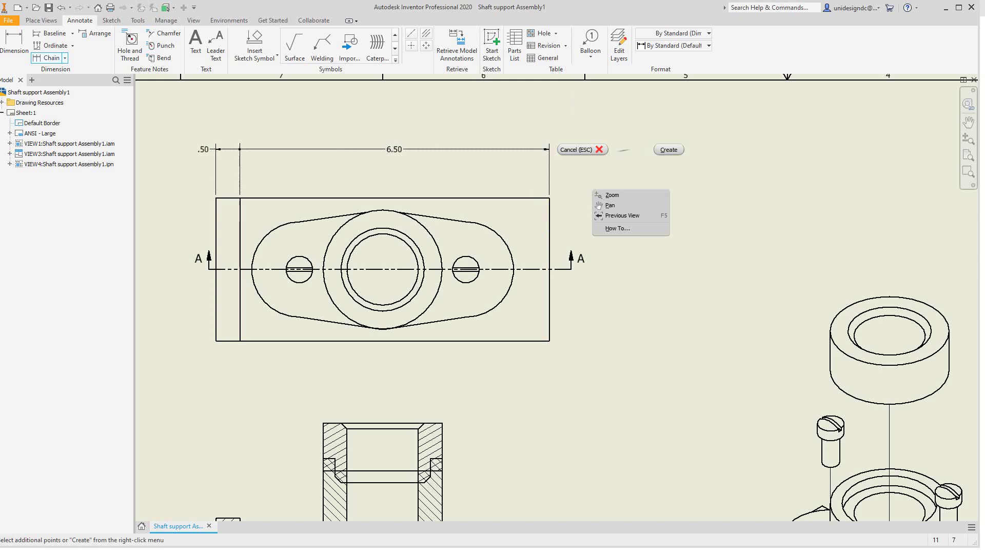
pyautogui.click(668, 149)
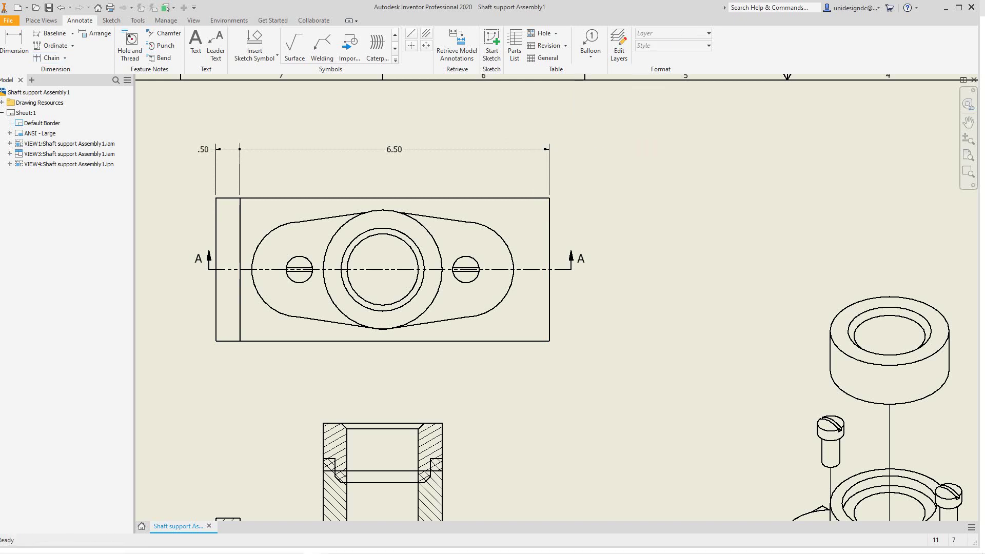
pyautogui.scroll(-3, 639, 298)
pyautogui.moveTo(640, 298)
pyautogui.mouseDown(button='middle')
pyautogui.moveTo(630, 309)
pyautogui.moveTo(611, 150)
pyautogui.moveTo(614, 252)
pyautogui.moveTo(610, 83)
pyautogui.mouseUp(button='middle')
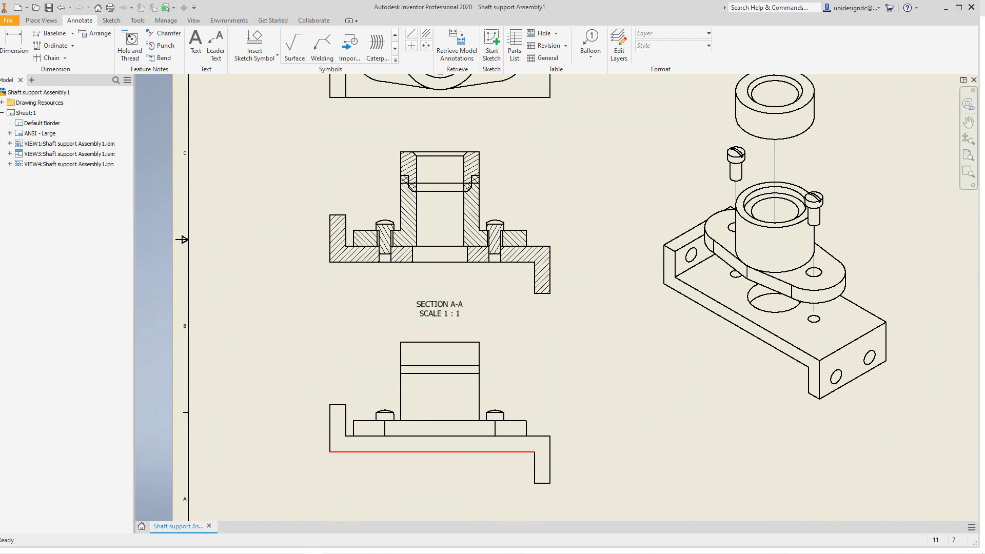
pyautogui.click(14, 46)
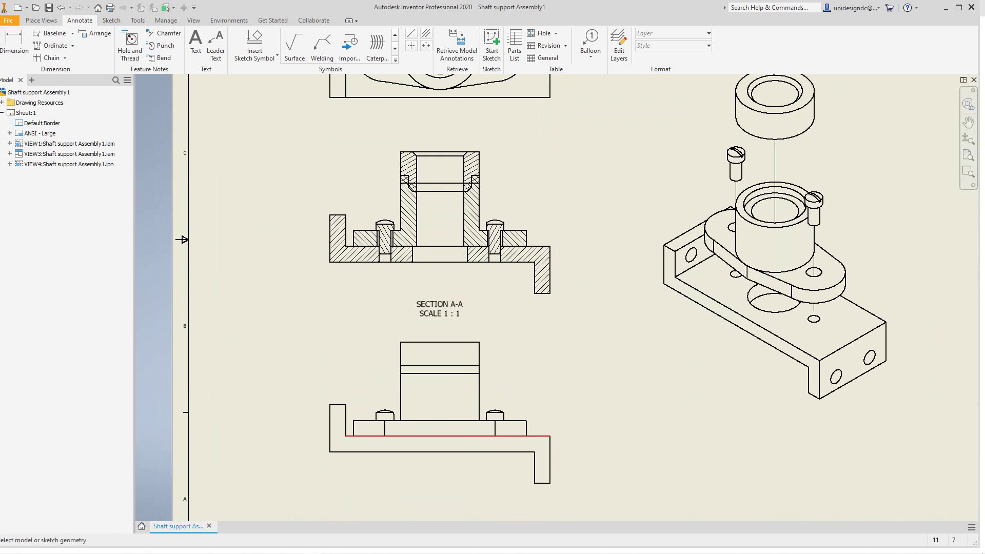
pyautogui.click(444, 452)
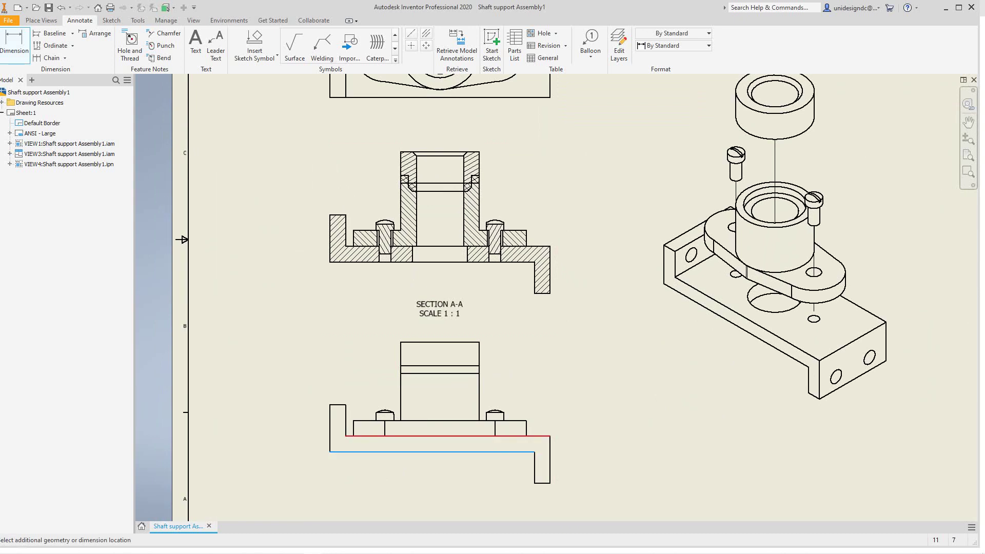
pyautogui.click(444, 437)
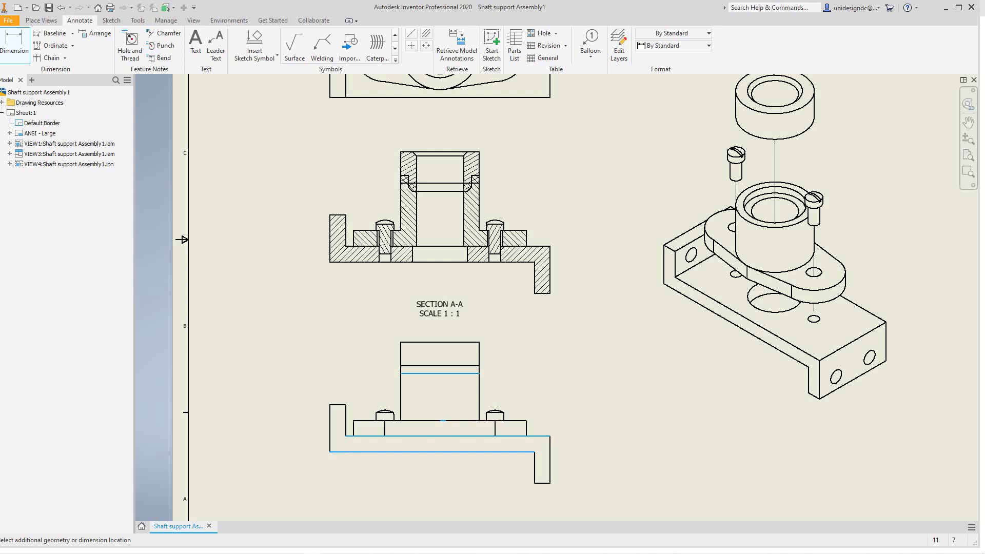
pyautogui.click(465, 366)
pyautogui.rightClick(595, 353)
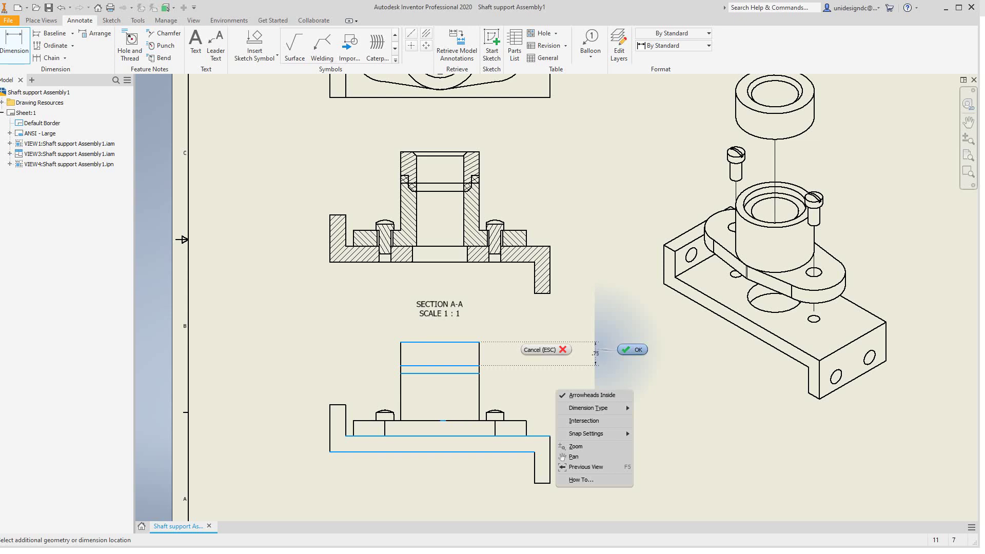
pyautogui.click(546, 350)
# Dimension the front view's vertical distance from the downturned lip's bottom edge to the base plate's upper surface, beside the lip.
pyautogui.scroll(-3, 542, 375)
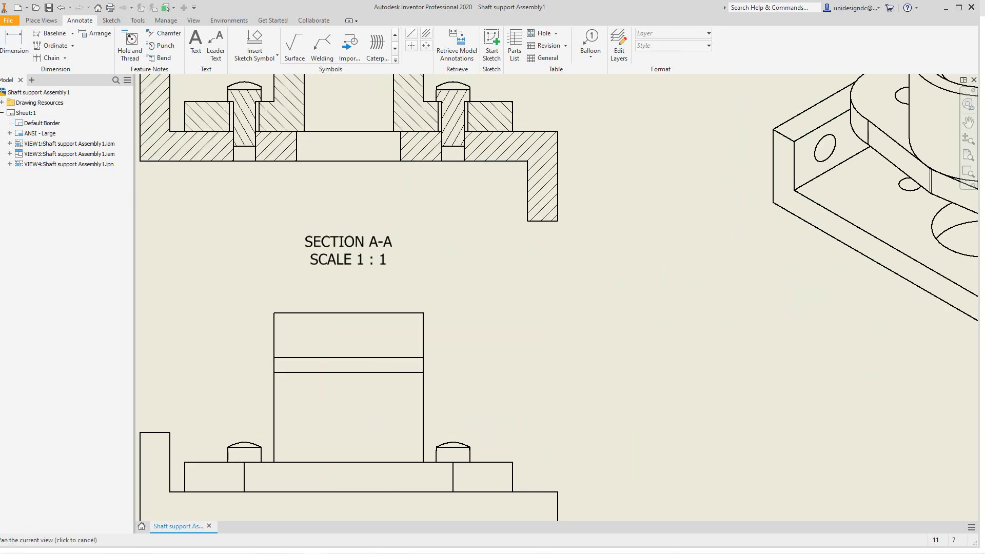
pyautogui.moveTo(542, 375); pyautogui.dragTo(569, 303, button='middle')
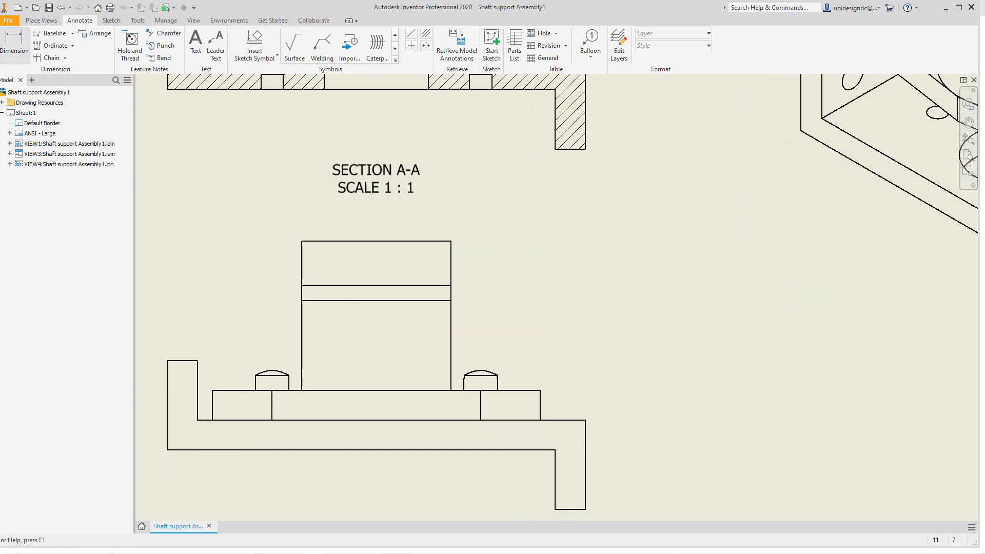
pyautogui.click(14, 45)
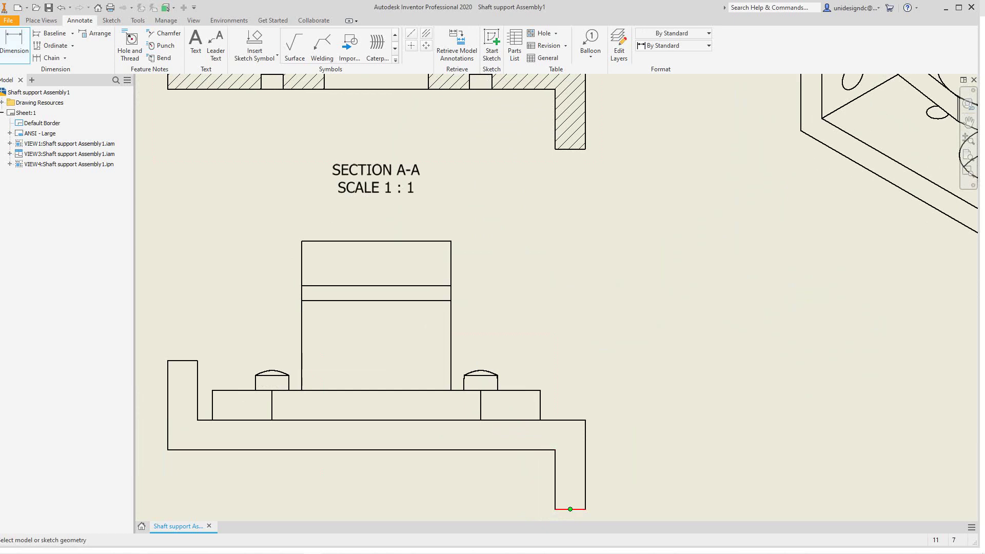
pyautogui.click(570, 509)
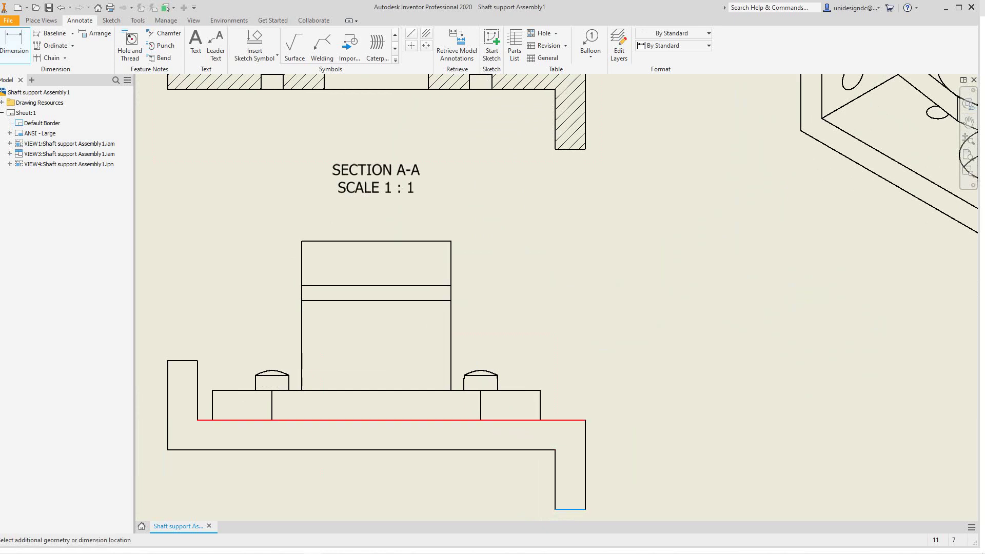
pyautogui.click(571, 420)
pyautogui.click(615, 465)
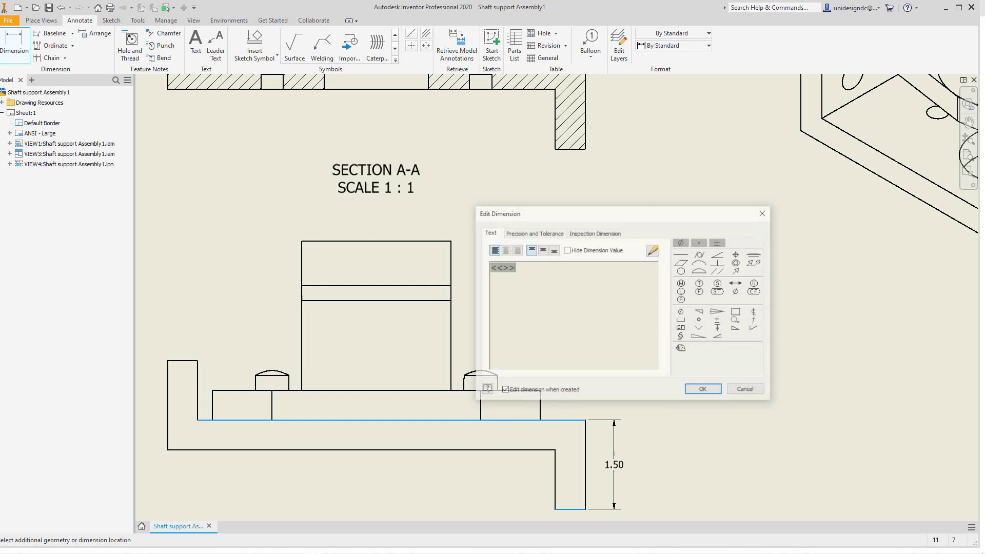
pyautogui.click(704, 390)
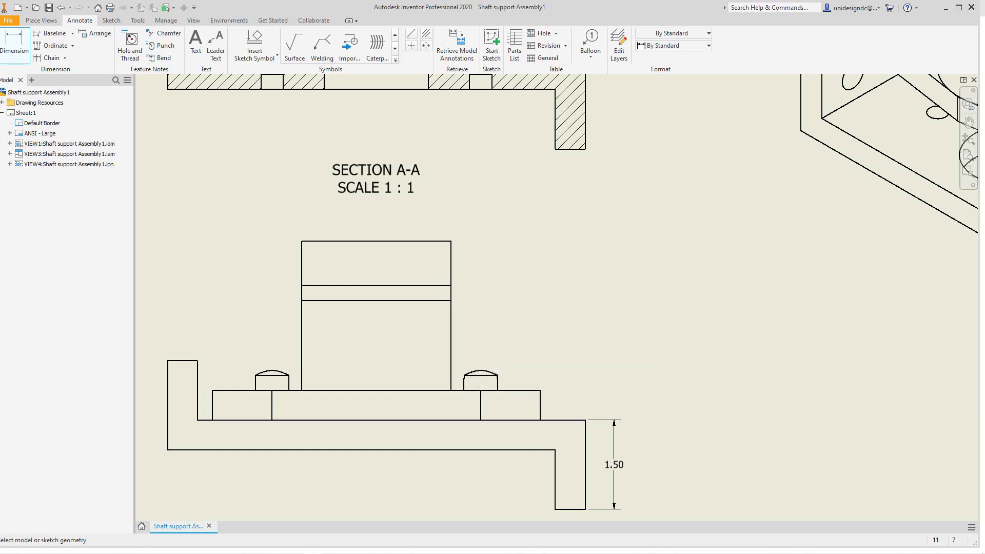
# Create a vertical chain dimension set aligned with the lip dimension, spanning the base plate surface, flange top, both cylinder lines and the front view's top edge.
pyautogui.click(51, 57)
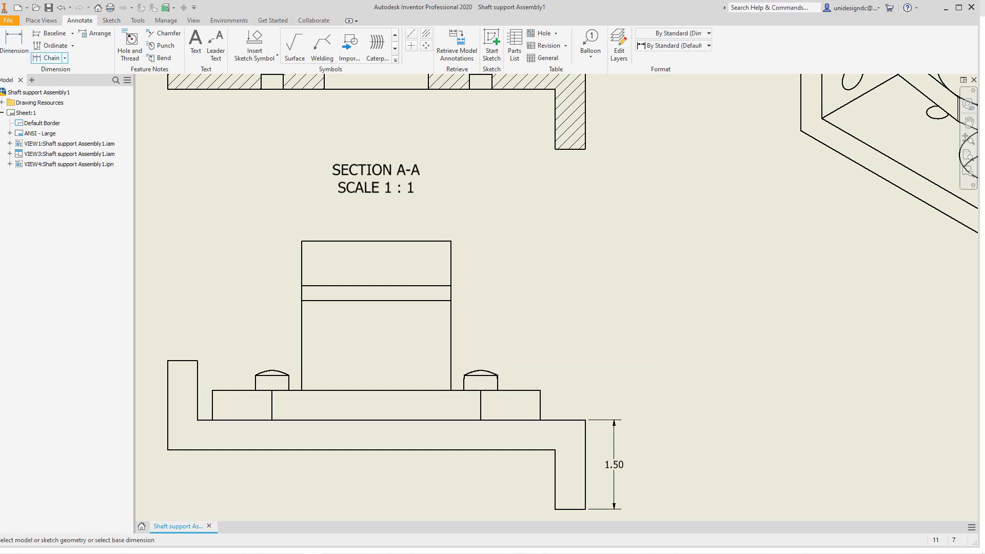
pyautogui.click(563, 420)
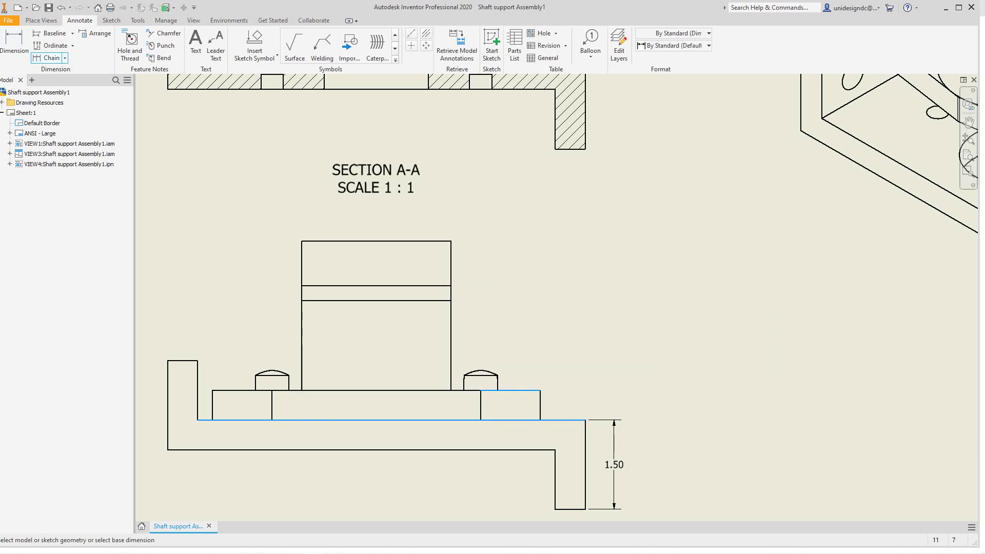
pyautogui.click(436, 300)
pyautogui.click(436, 286)
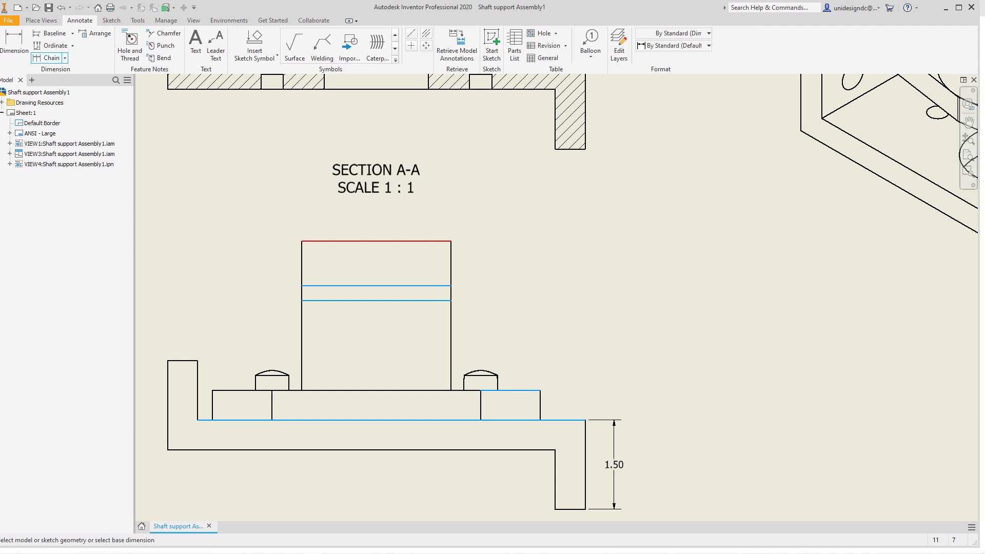
pyautogui.click(436, 242)
pyautogui.rightClick(485, 229)
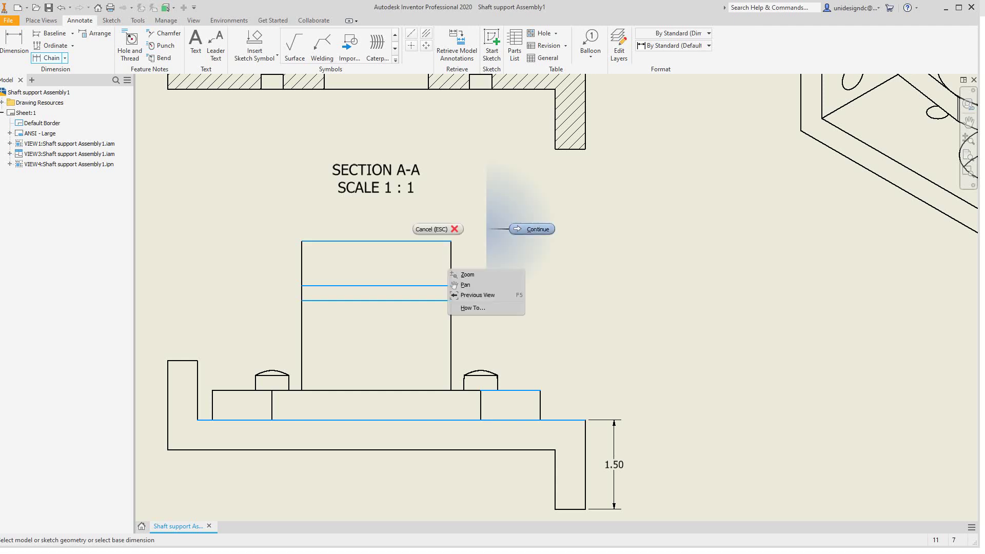
pyautogui.click(532, 229)
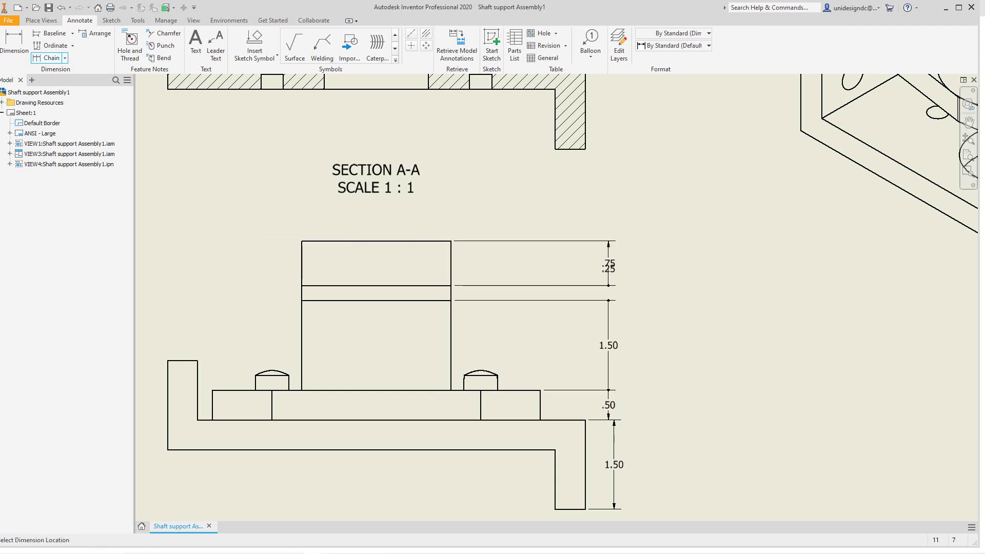
pyautogui.click(615, 251)
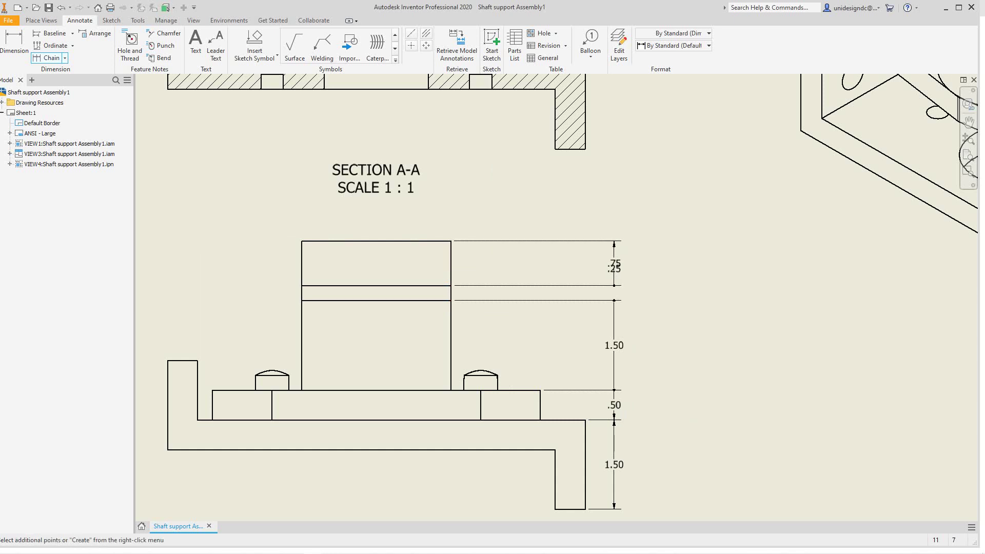
pyautogui.rightClick(614, 251)
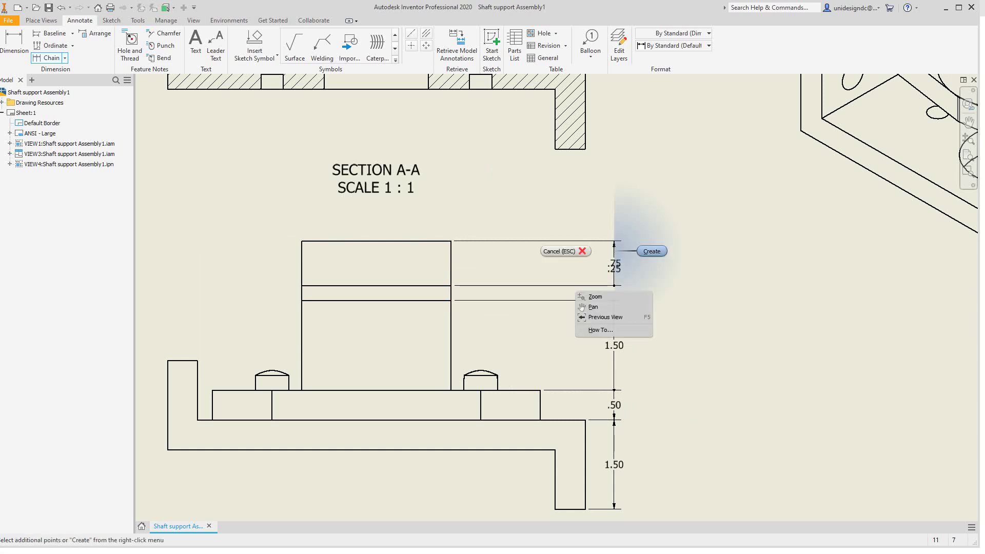
pyautogui.click(651, 251)
# Move the exploded view higher on the sheet to free the area beneath it, beside the front view.
pyautogui.scroll(-4, 708, 289)
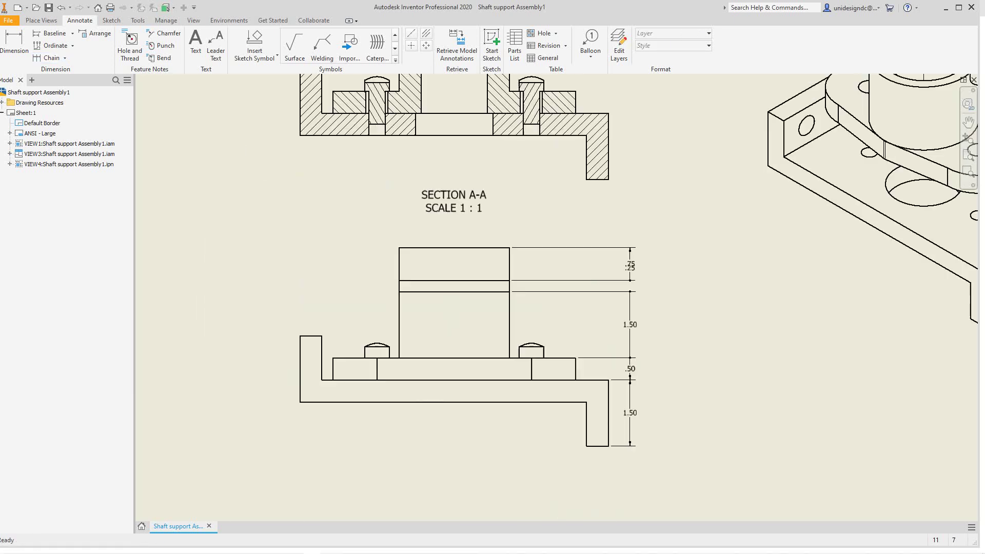
pyautogui.moveTo(733, 290); pyautogui.dragTo(675, 394, button='middle')
pyautogui.scroll(-4, 678, 394)
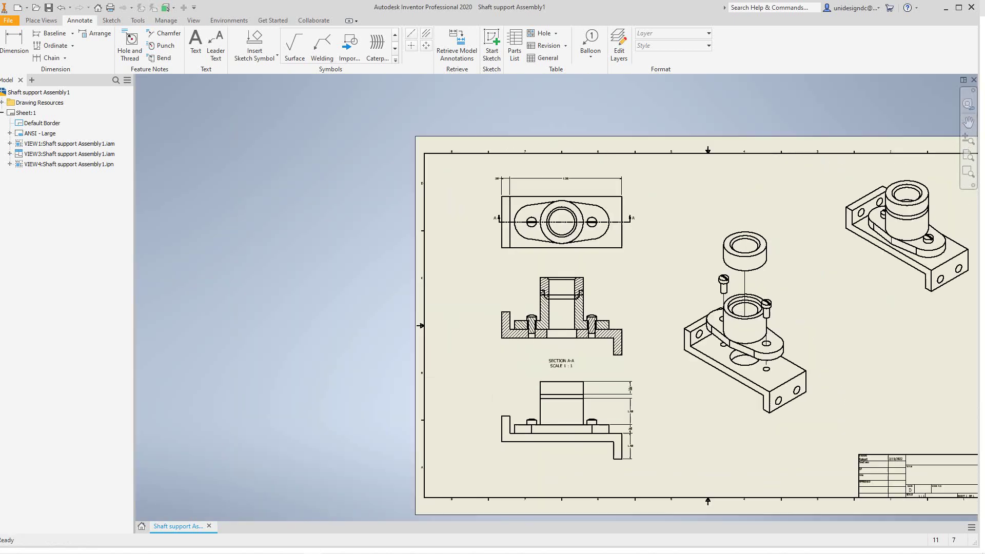
pyautogui.scroll(1, 770, 360)
pyautogui.moveTo(769, 359); pyautogui.dragTo(645, 337, button='middle')
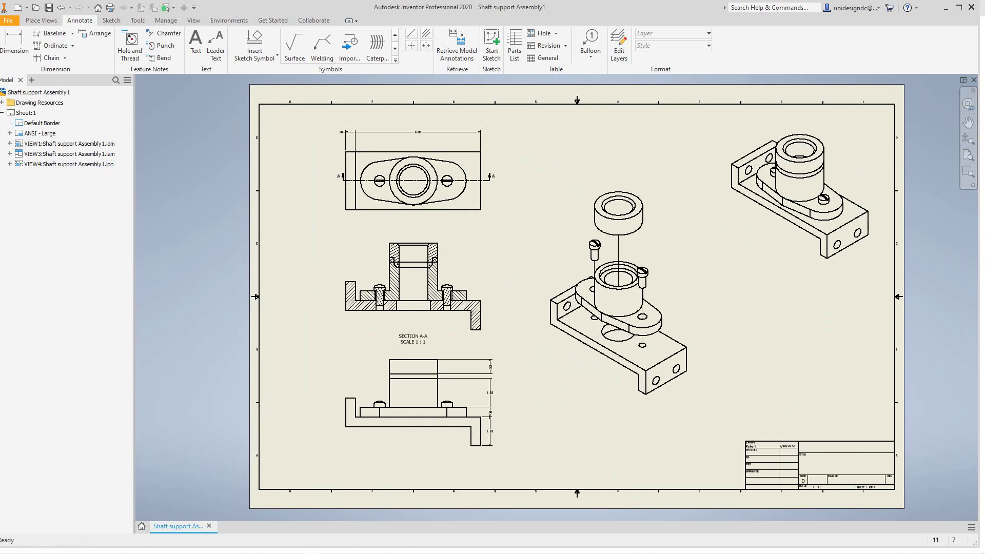
pyautogui.scroll(-3, 529, 373)
pyautogui.scroll(4, 529, 373)
pyautogui.moveTo(564, 364); pyautogui.dragTo(506, 379, button='middle')
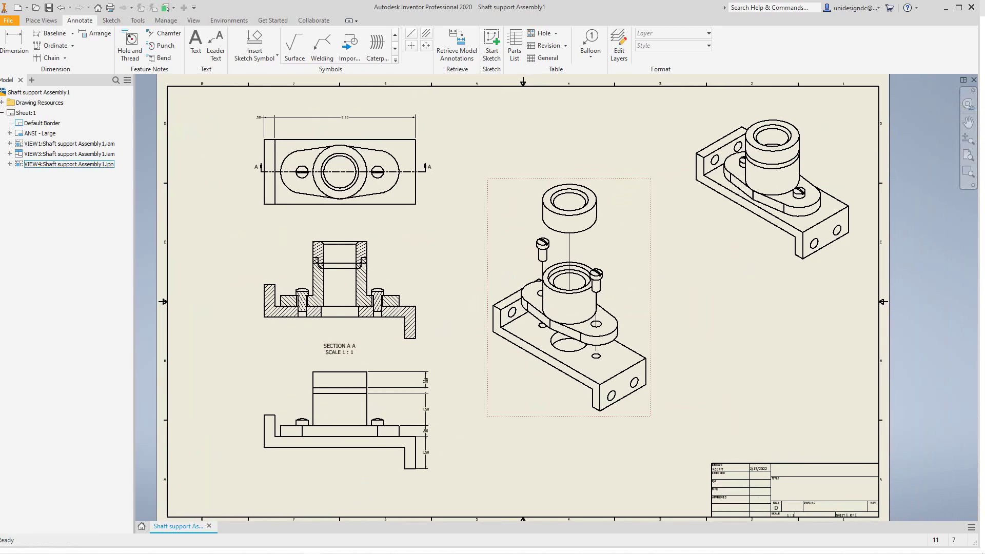
pyautogui.rightClick(544, 134)
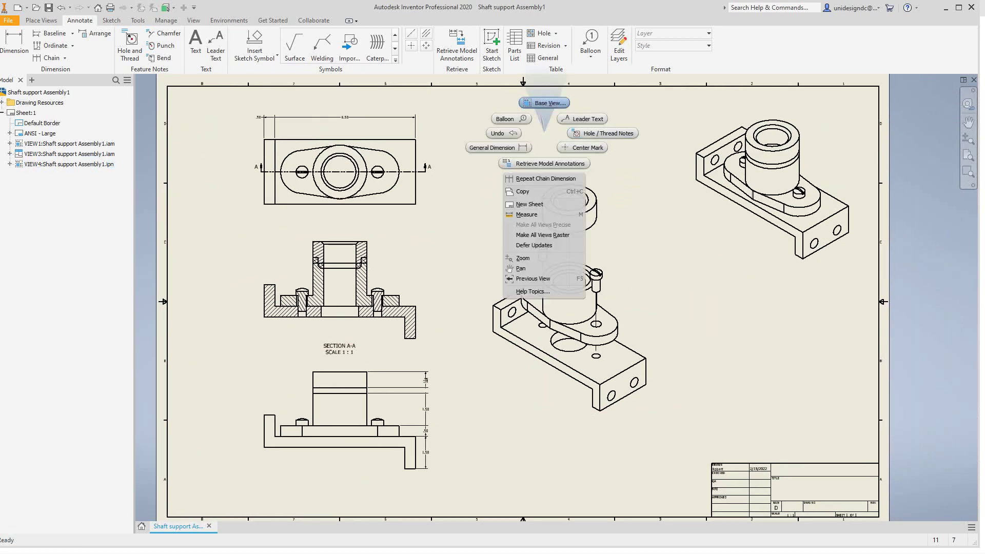
pyautogui.press('Escape')
pyautogui.click(569, 226)
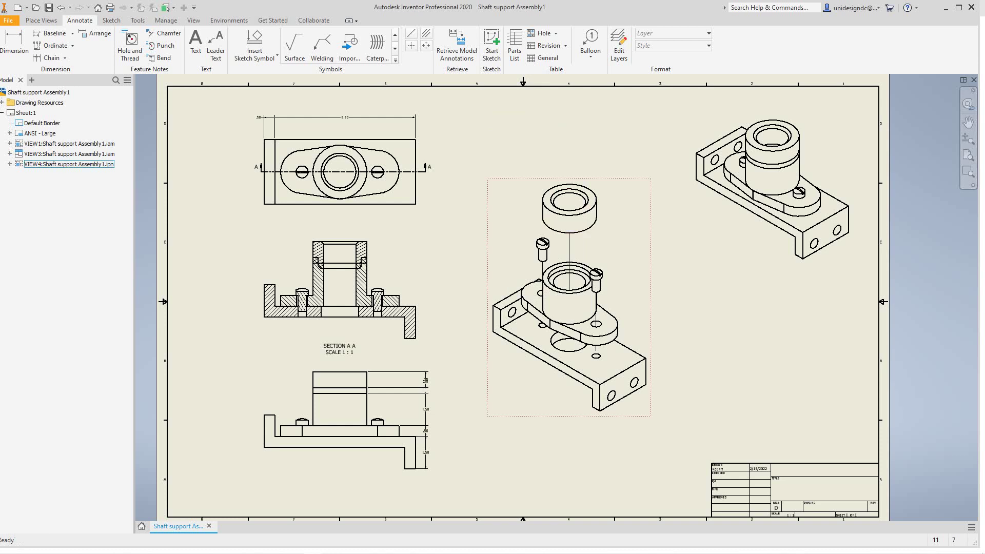
pyautogui.moveTo(633, 245); pyautogui.dragTo(647, 163)
pyautogui.moveTo(567, 168); pyautogui.dragTo(566, 167)
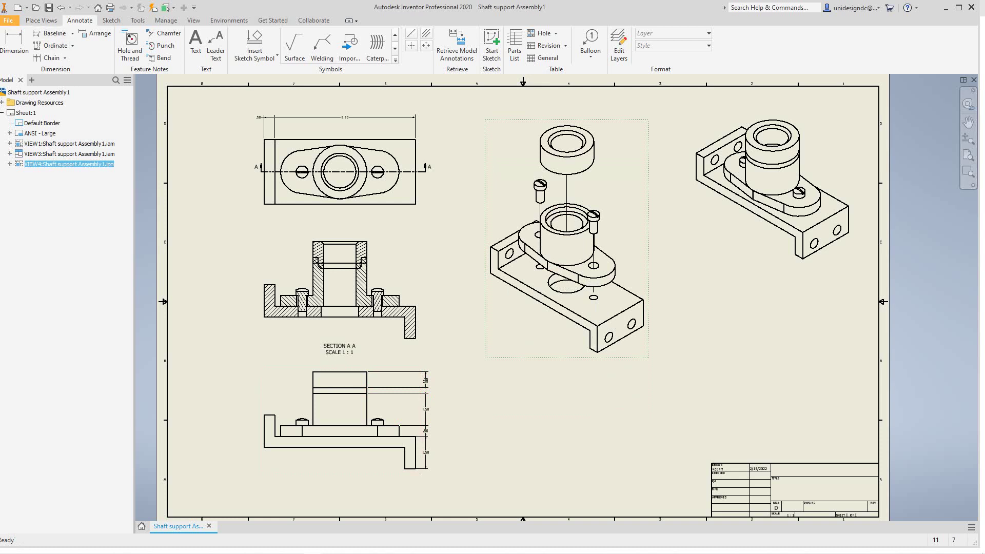
# Project a side view from the front view and place it level with it, below the exploded view.
pyautogui.click(41, 20)
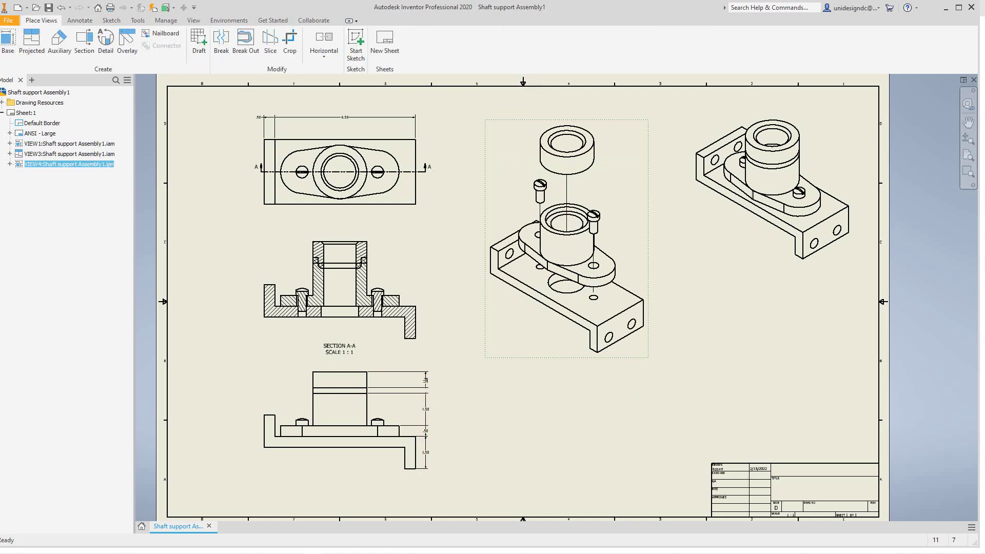
pyautogui.click(340, 405)
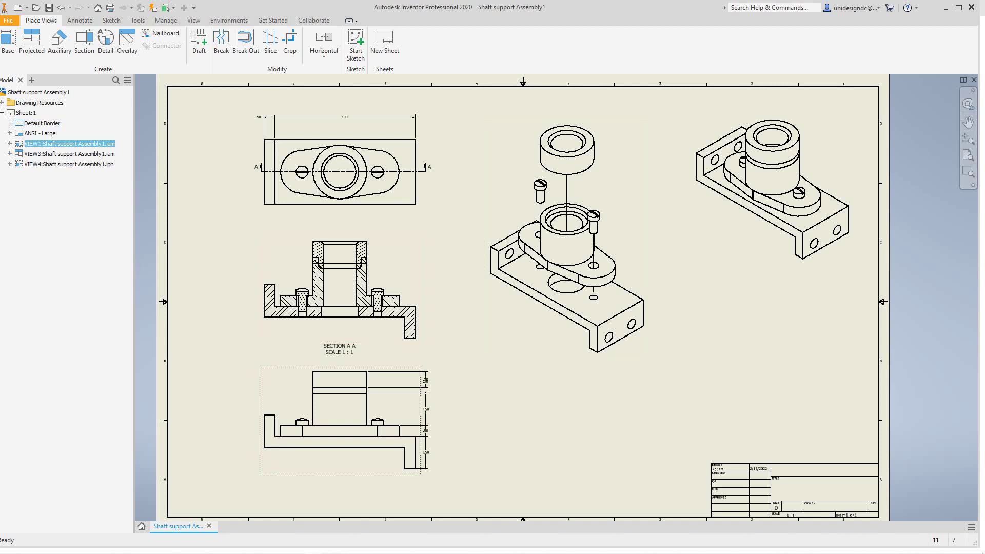
pyautogui.click(31, 44)
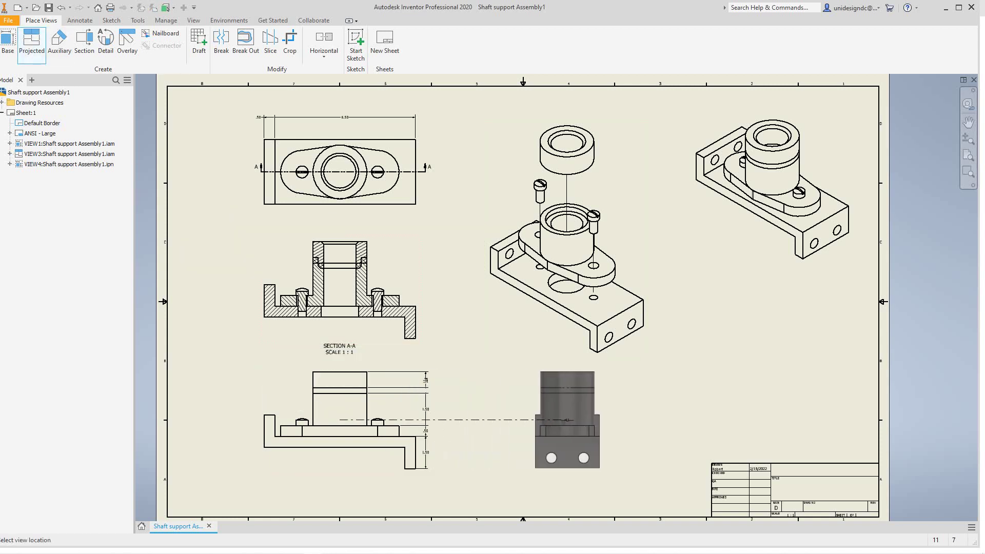
pyautogui.click(565, 420)
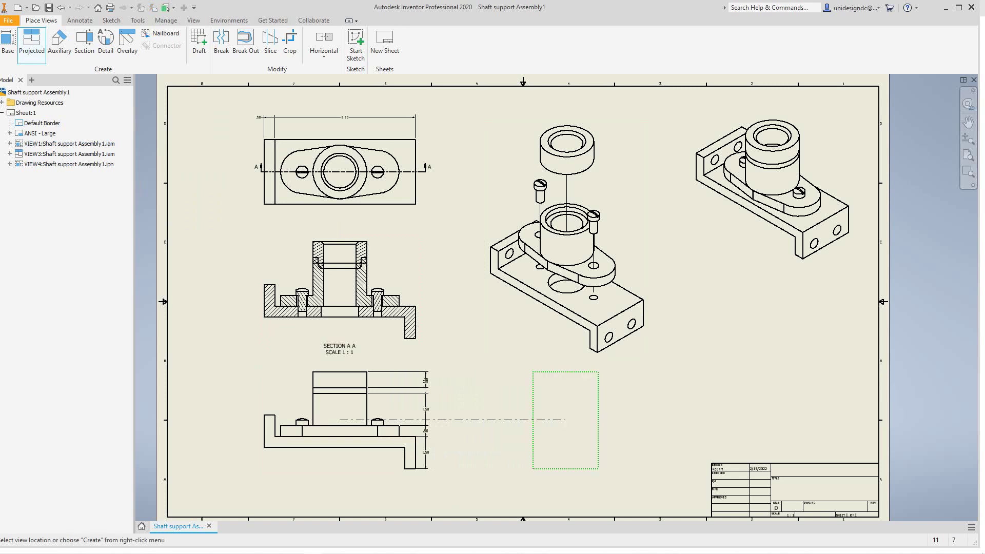
pyautogui.rightClick(554, 444)
pyautogui.click(604, 447)
# Dimension the overall width of the base plate in the side view, placing the dimension below the plate.
pyautogui.scroll(-5, 648, 435)
pyautogui.scroll(6, 648, 435)
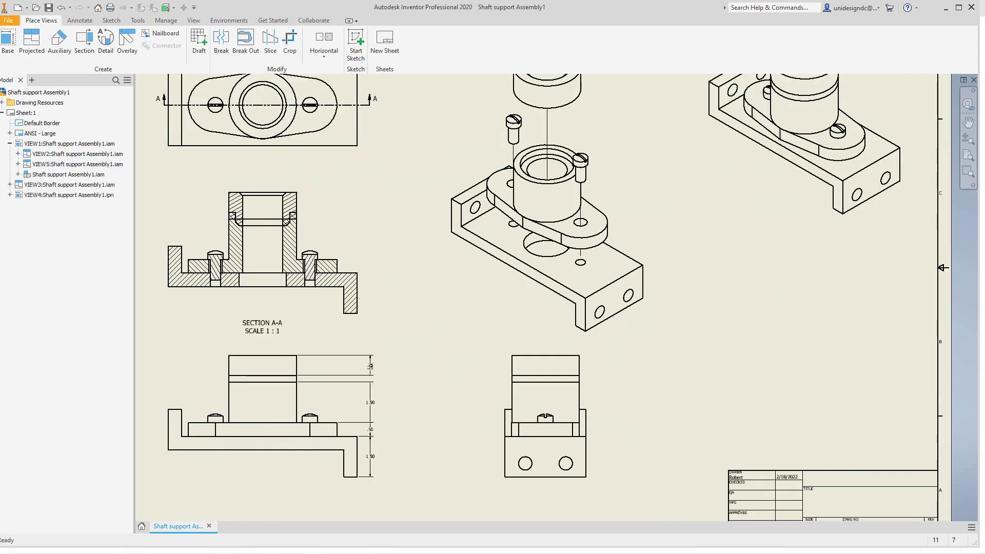
pyautogui.moveTo(647, 435); pyautogui.dragTo(638, 401, button='middle')
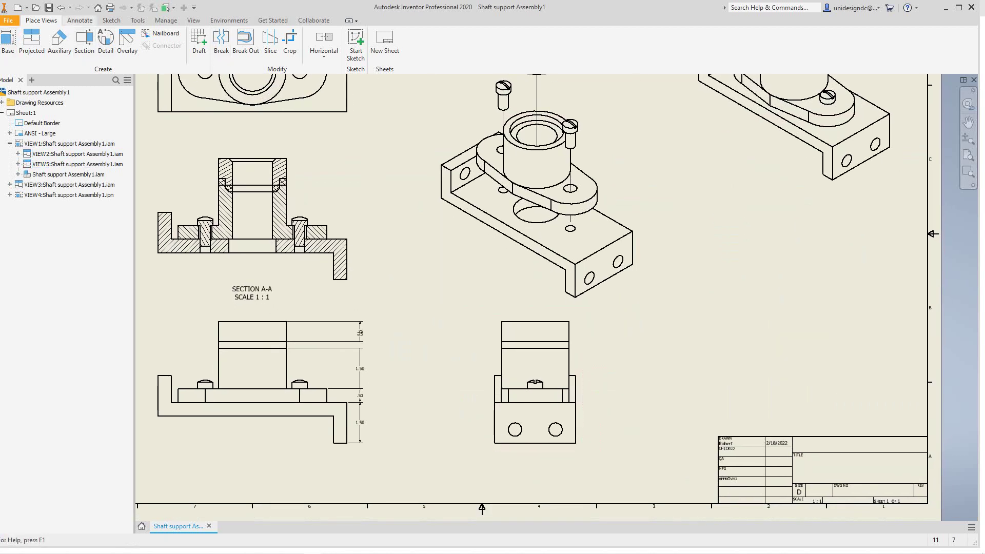
pyautogui.click(80, 20)
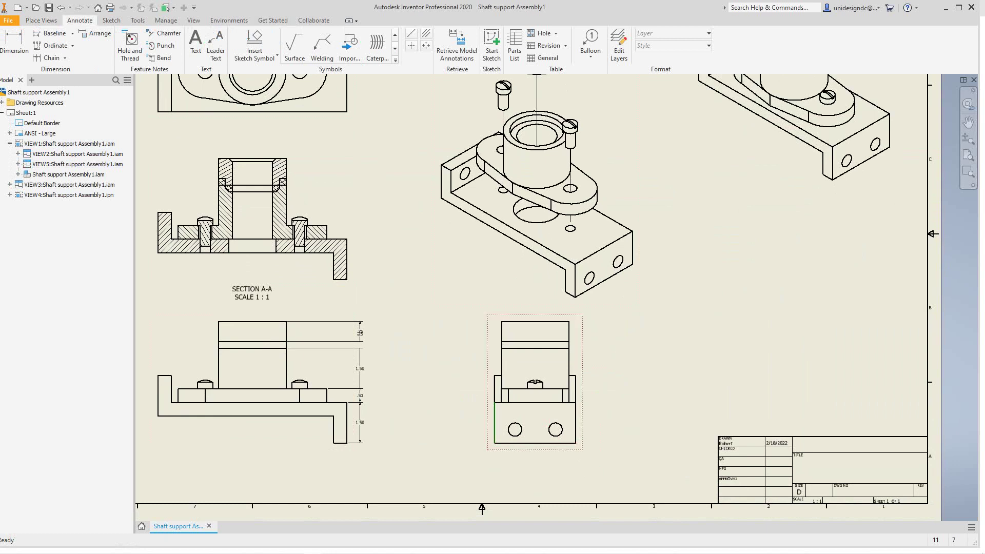
pyautogui.click(576, 424)
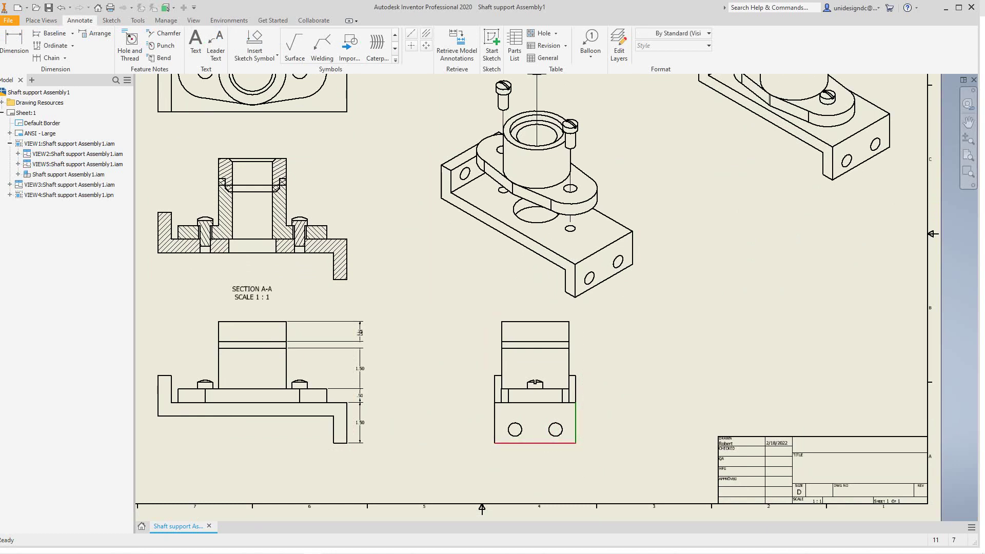
pyautogui.click(14, 43)
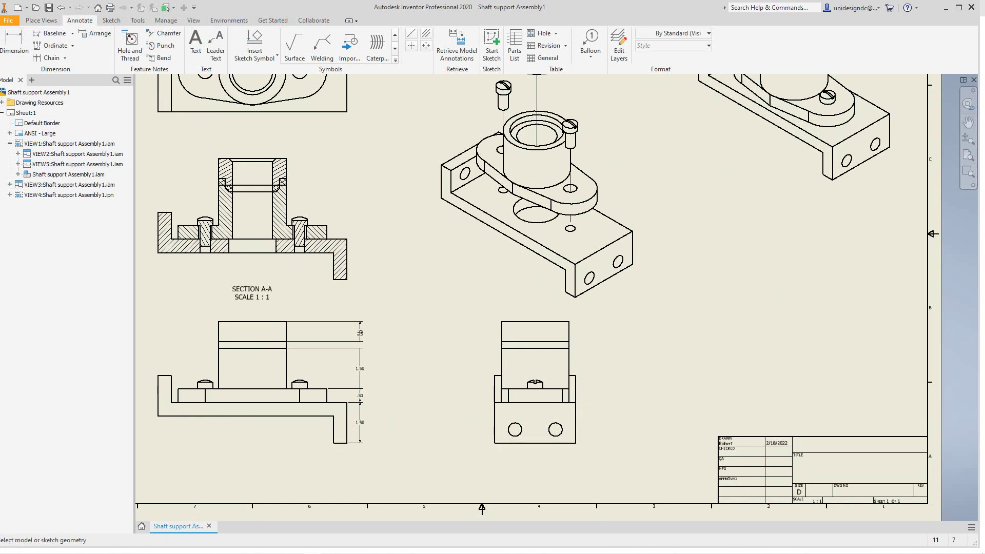
pyautogui.click(494, 423)
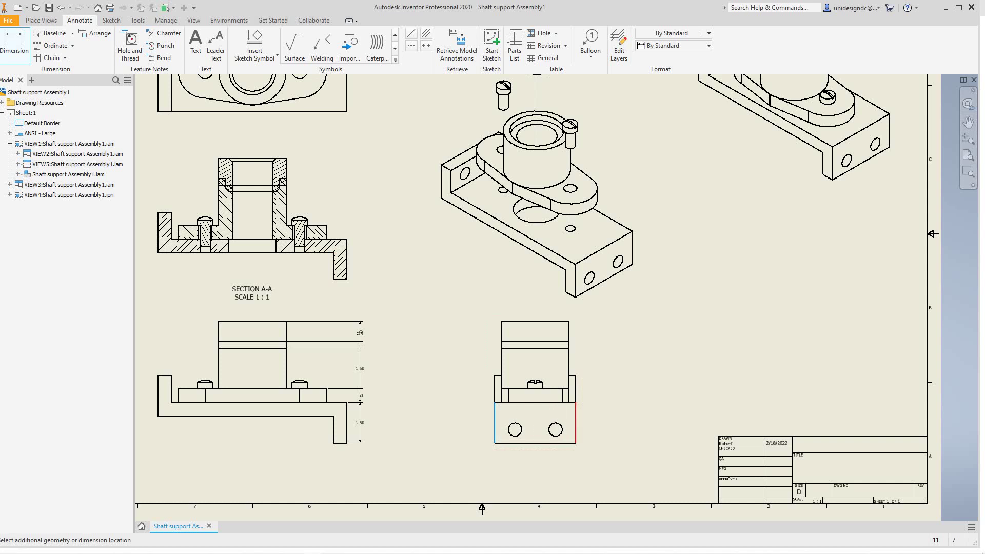
pyautogui.click(576, 424)
pyautogui.click(535, 461)
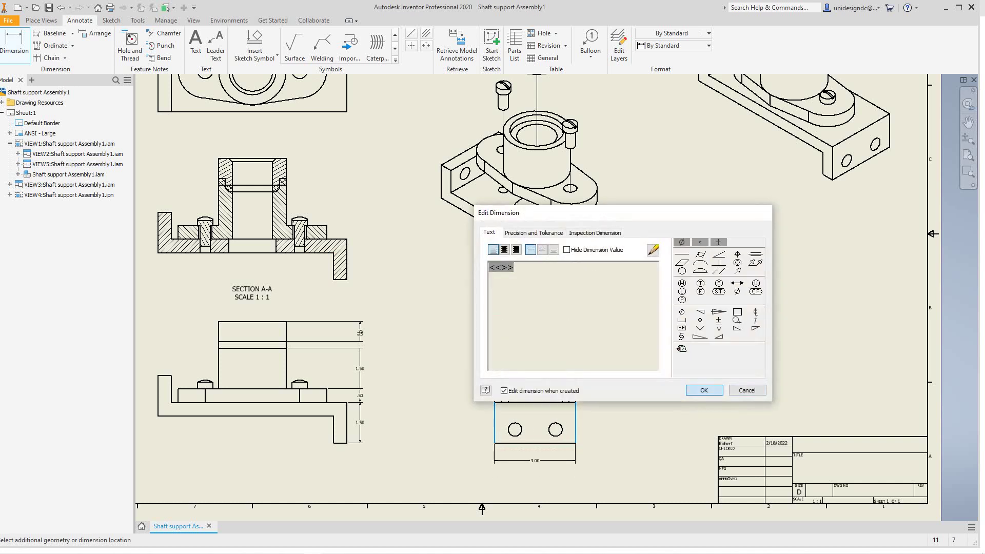
pyautogui.click(704, 390)
pyautogui.scroll(5, 621, 403)
pyautogui.scroll(4, 623, 404)
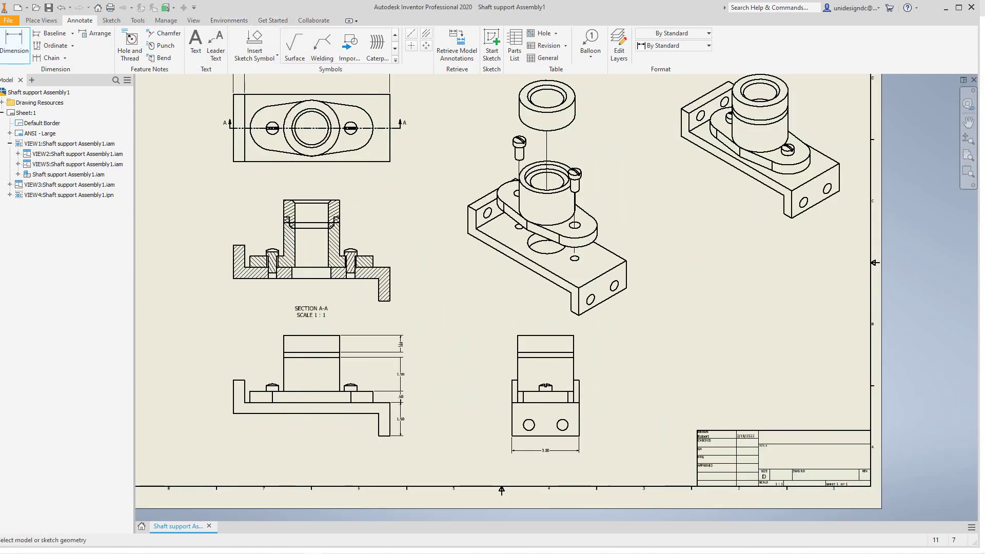
pyautogui.click(18, 46)
pyautogui.click(568, 425)
pyautogui.scroll(5, 578, 414)
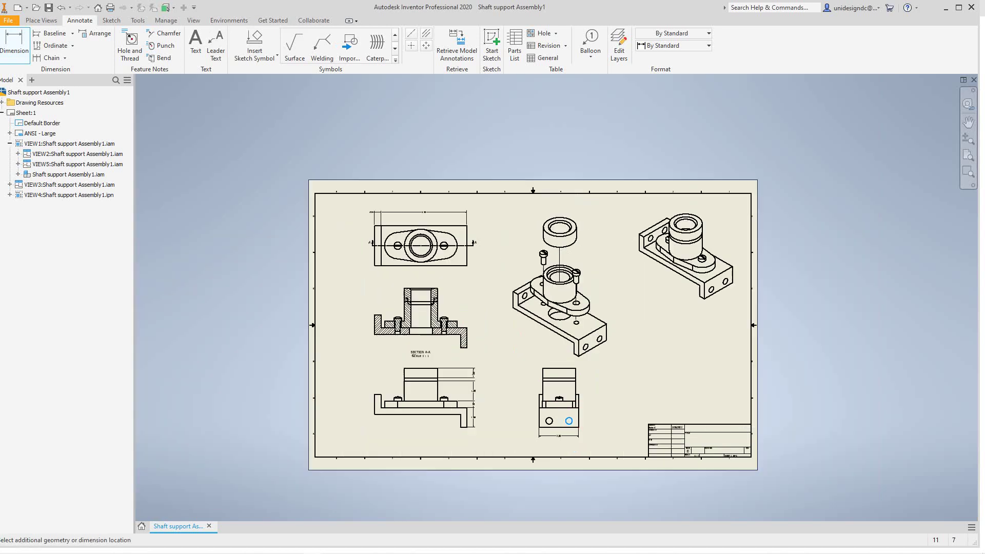
pyautogui.scroll(-10, 578, 414)
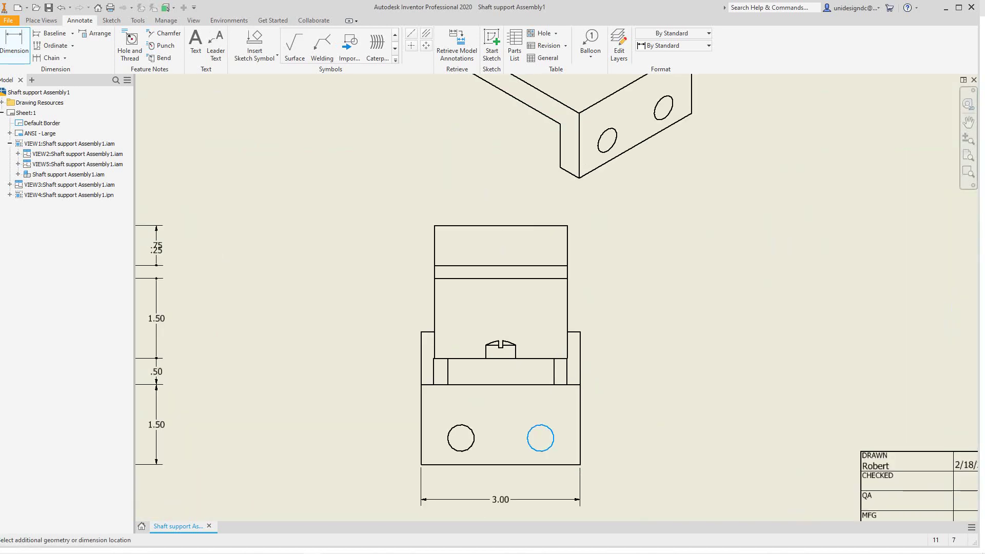
pyautogui.rightClick(629, 388)
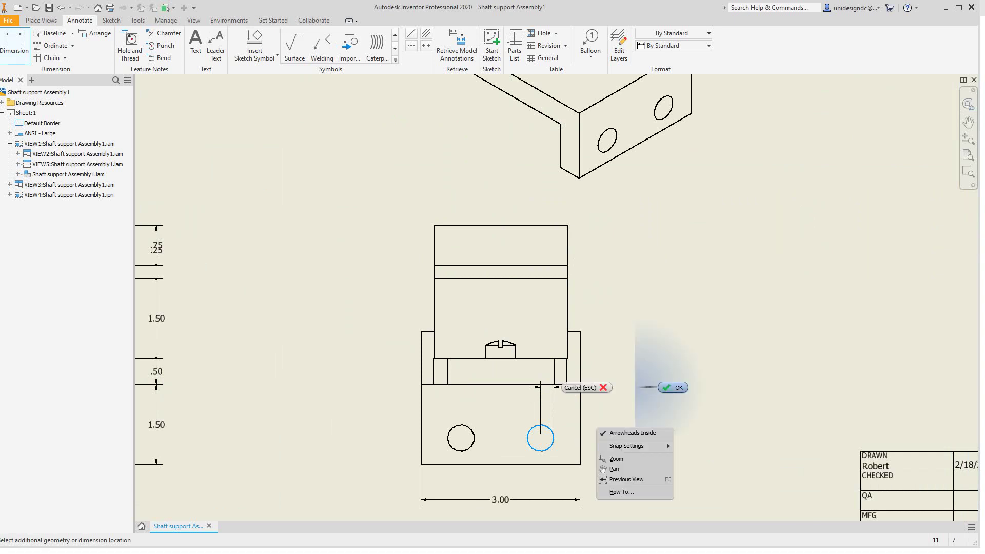
pyautogui.click(586, 388)
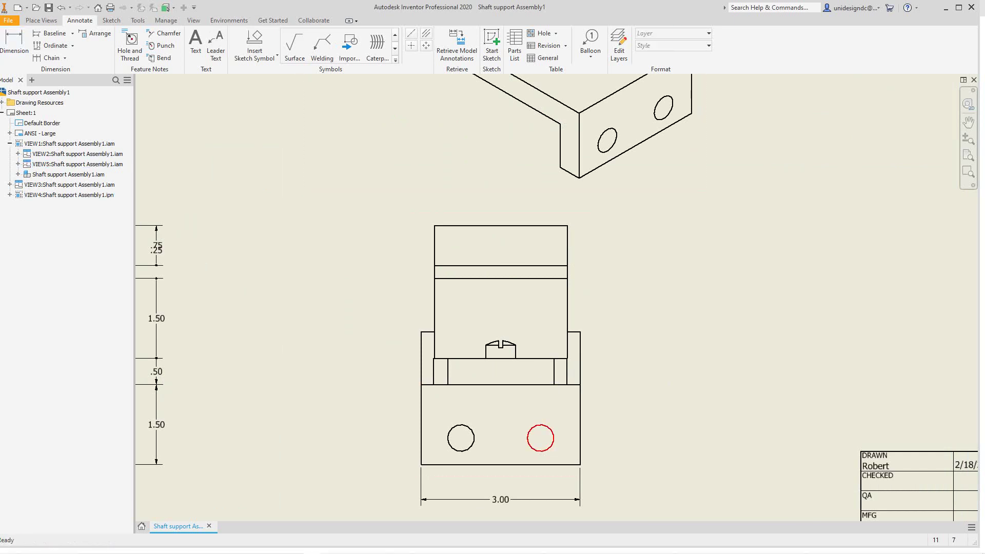
pyautogui.click(15, 44)
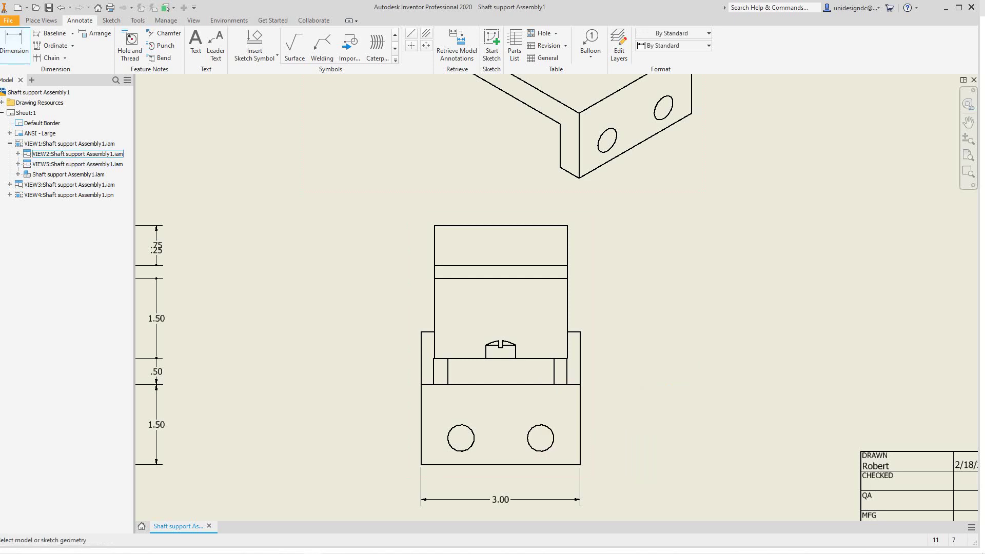
pyautogui.click(541, 425)
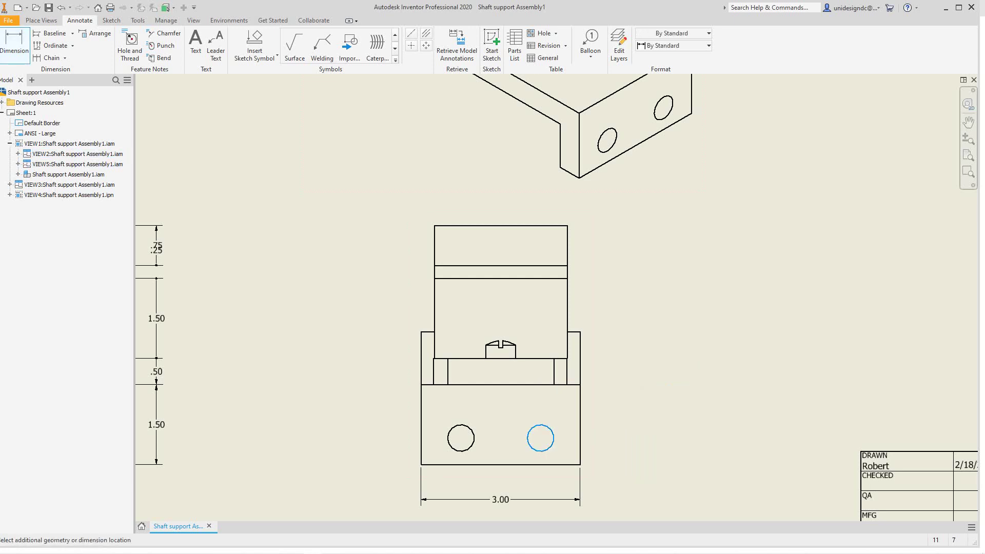
pyautogui.press('Escape')
# Examine the exploded view and the overall layout of views and free space on the sheet.
pyautogui.scroll(1, 564, 362)
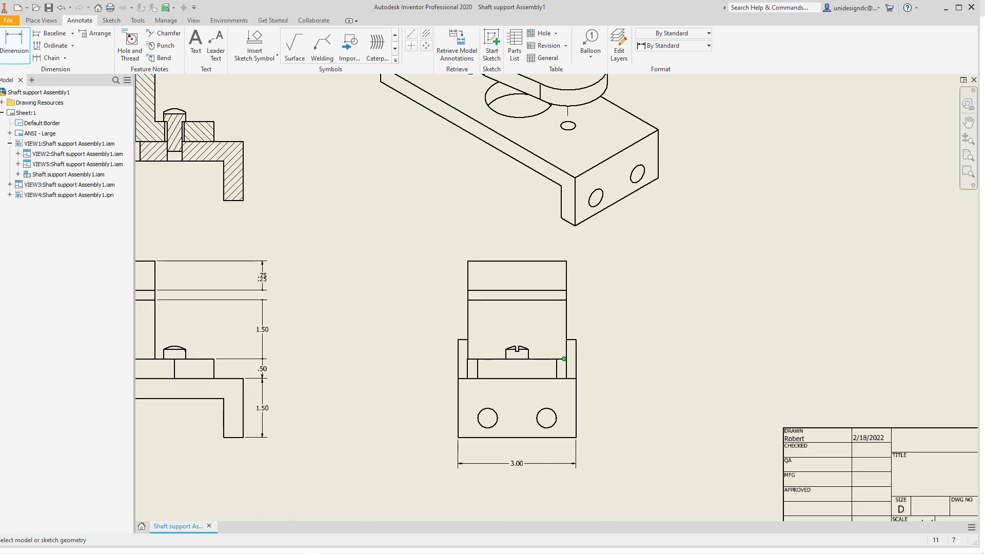
pyautogui.scroll(4, 563, 361)
pyautogui.moveTo(563, 361); pyautogui.dragTo(517, 480, button='middle')
pyautogui.scroll(-5, 645, 344)
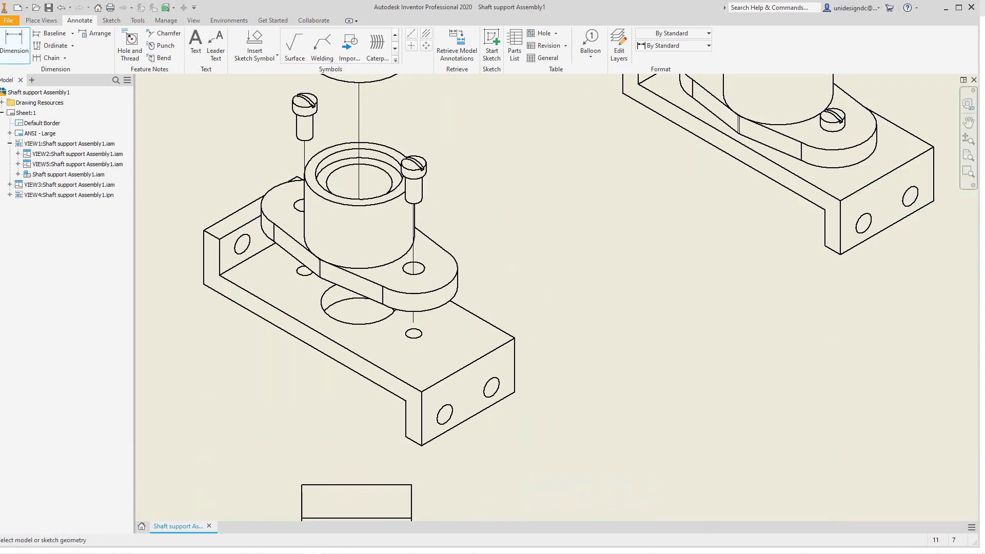
pyautogui.scroll(5, 645, 354)
pyautogui.scroll(-6, 645, 355)
pyautogui.moveTo(645, 354); pyautogui.dragTo(612, 291, button='middle')
pyautogui.scroll(-3, 621, 284)
pyautogui.scroll(6, 621, 284)
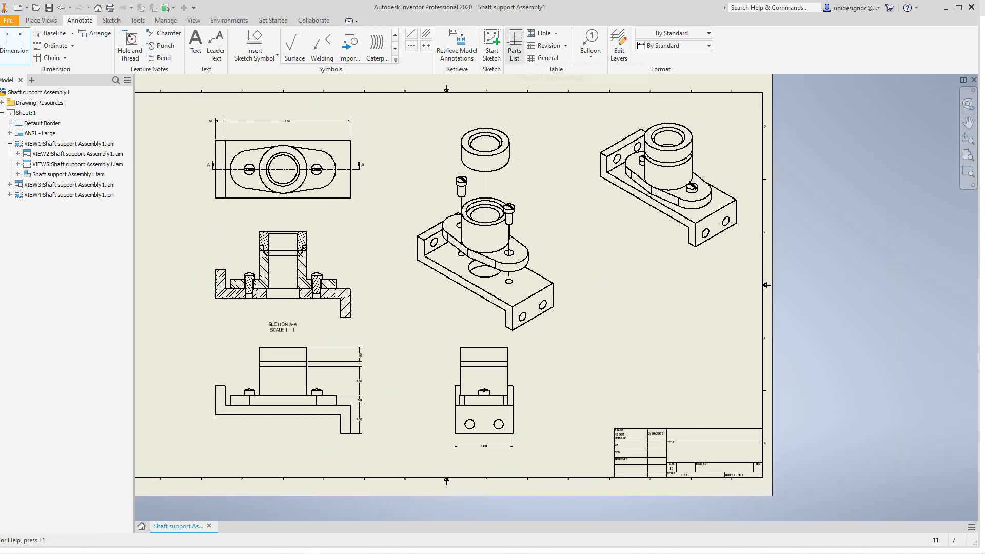
# Start a parts list and set its BOM view to Parts Only with Numeric numbering.
pyautogui.click(515, 49)
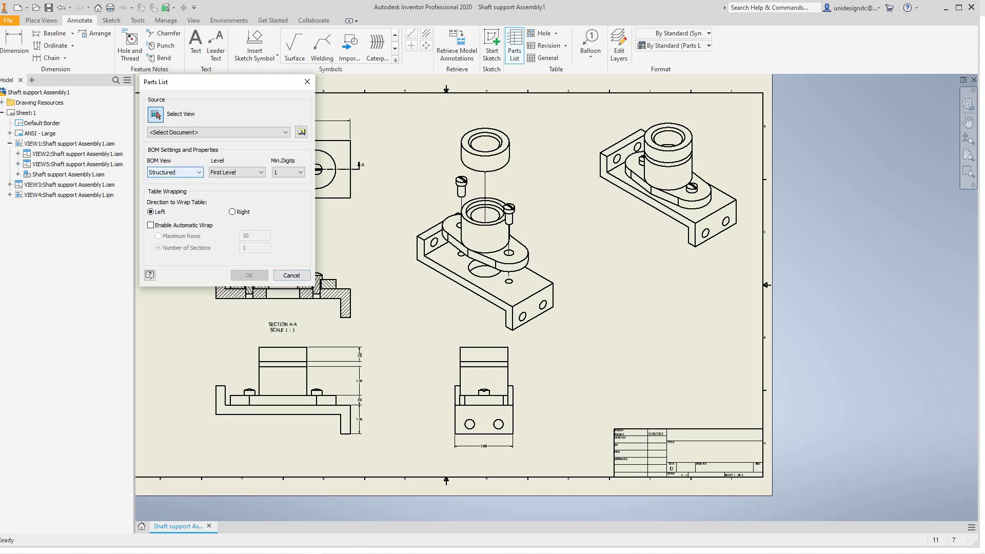
pyautogui.click(198, 172)
pyautogui.press('Return')
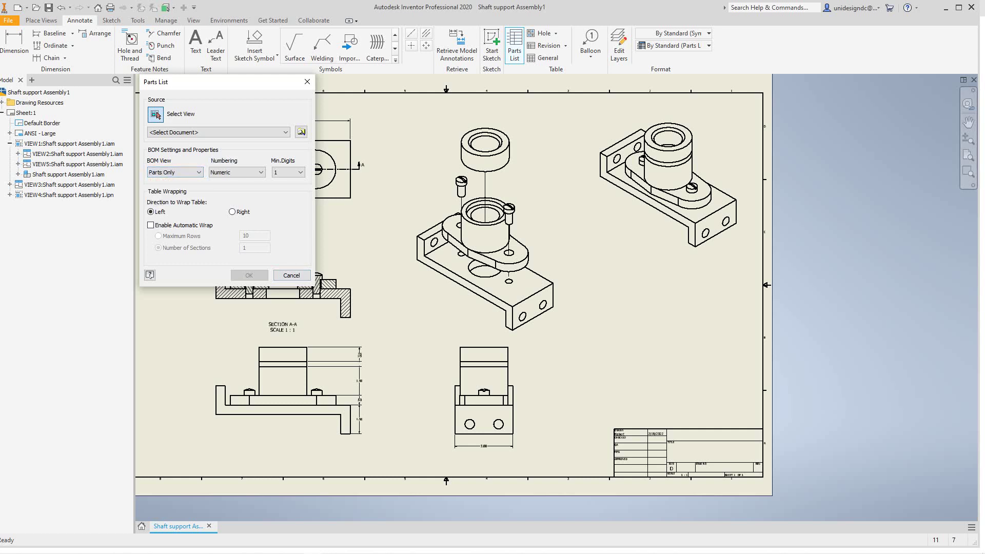
pyautogui.press('Tab')
pyautogui.hotkey('alt', 'Down')
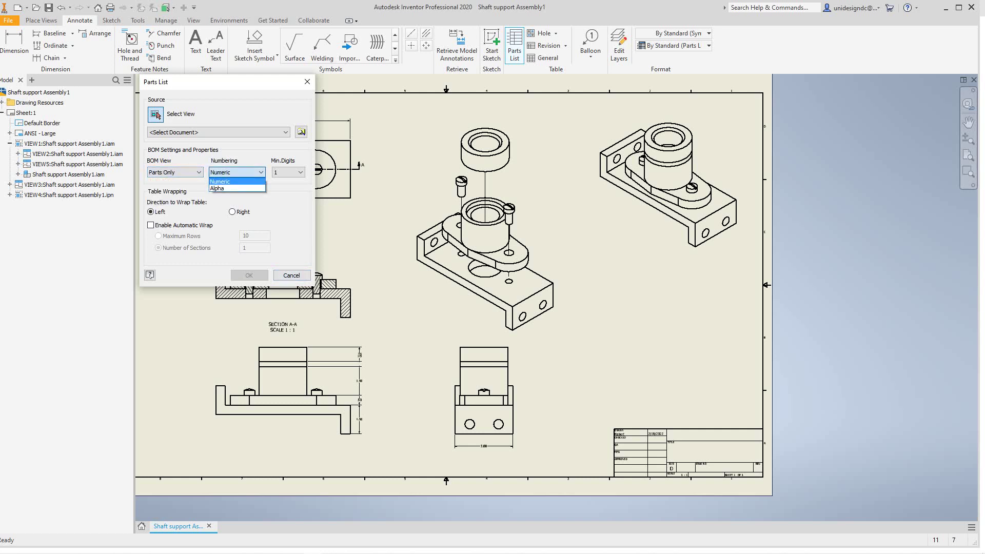
pyautogui.press('Return')
pyautogui.press('Tab')
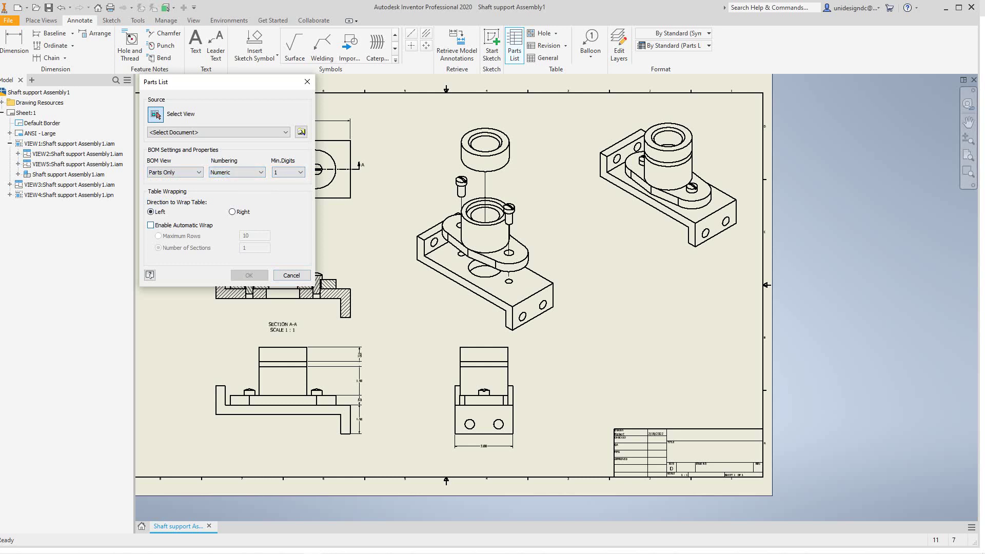
# Create the parts list from the exploded view with its BOM view enabled, placing it above the title block.
pyautogui.click(451, 257)
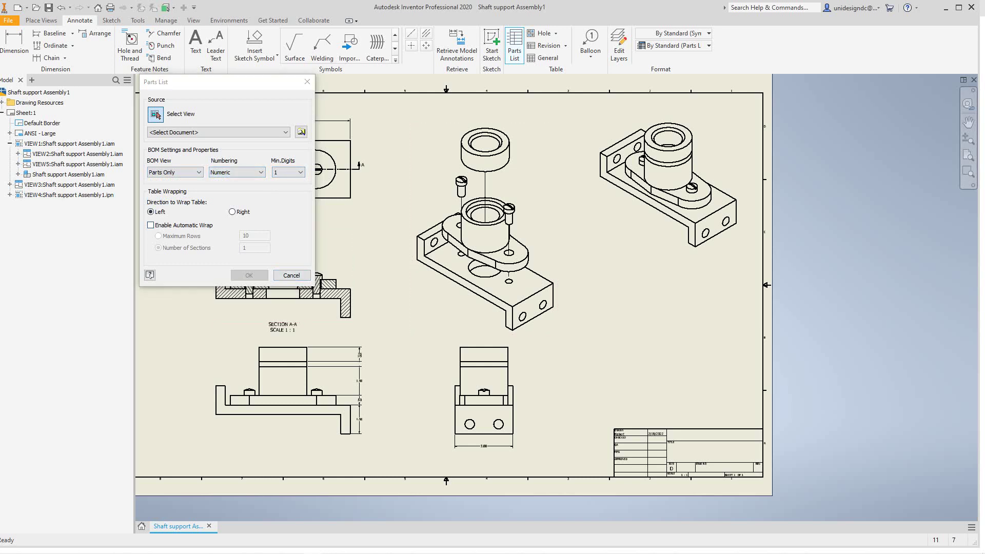
pyautogui.click(515, 46)
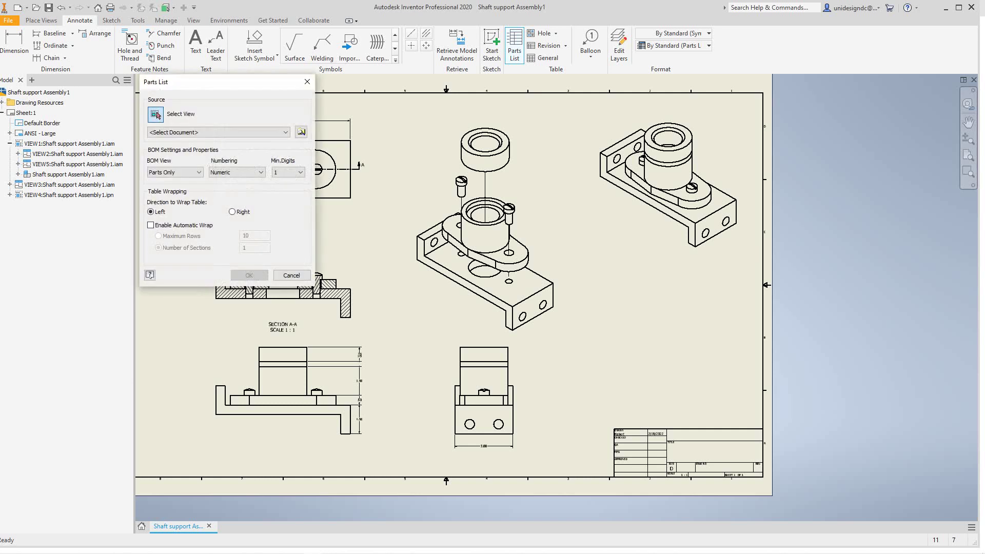
pyautogui.press('Return')
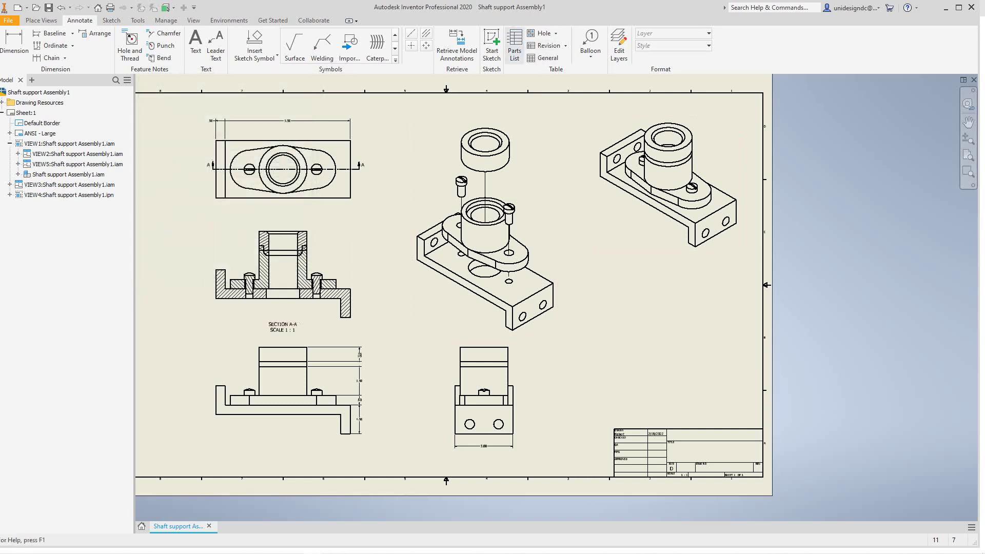
pyautogui.click(514, 45)
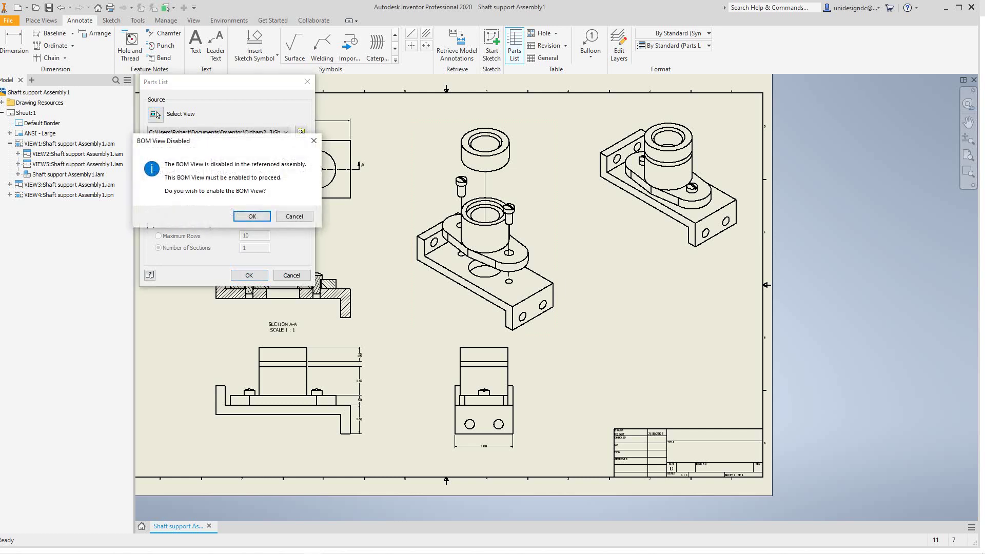
pyautogui.click(252, 217)
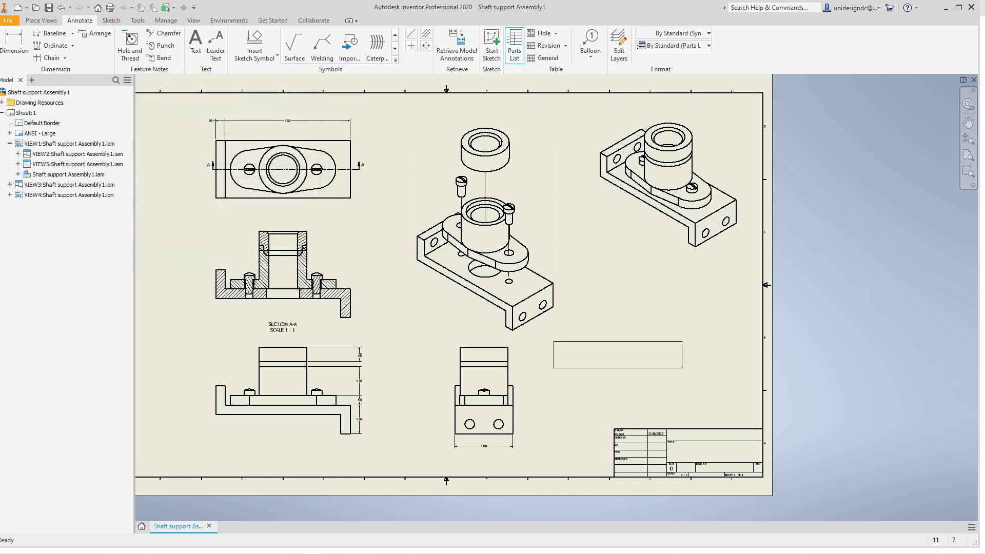
pyautogui.click(676, 375)
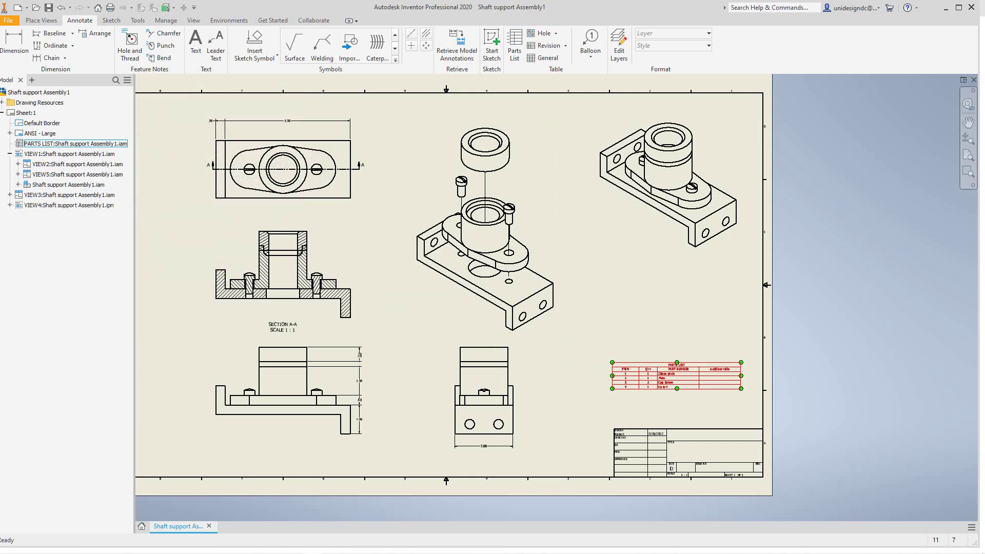
# Check the items, quantities and part numbers in the parts list and its position above the title block.
pyautogui.scroll(2, 735, 373)
pyautogui.scroll(-8, 735, 374)
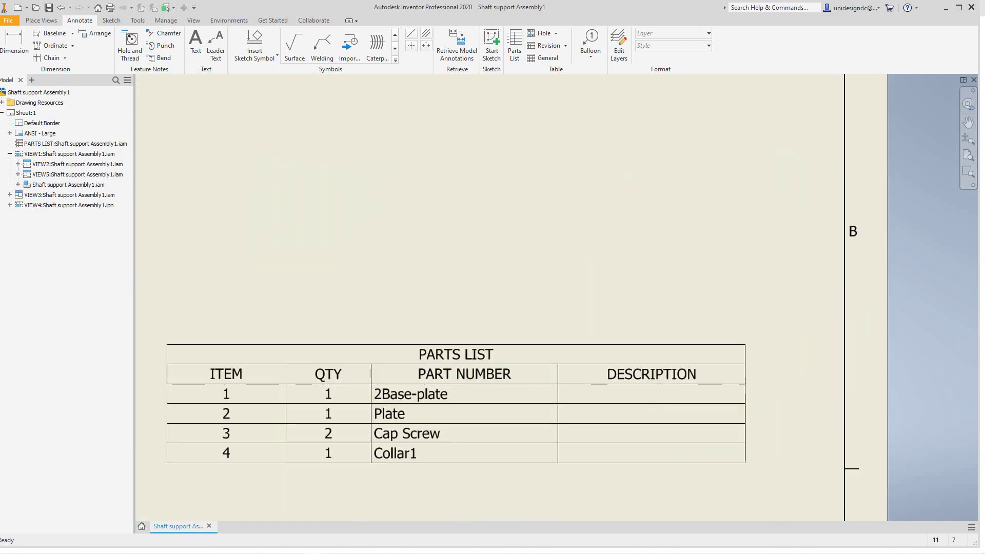
pyautogui.scroll(5, 728, 340)
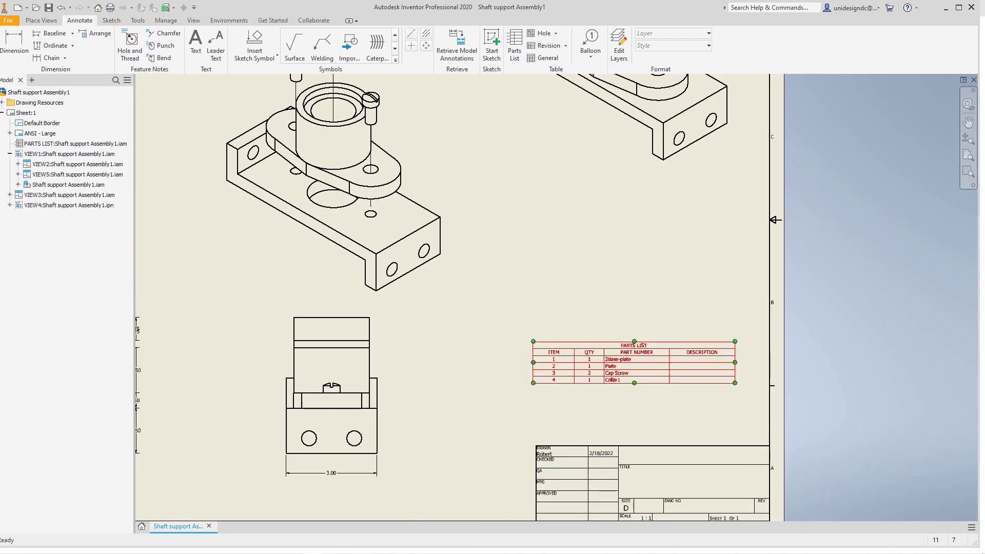
pyautogui.scroll(2, 551, 367)
pyautogui.scroll(-3, 553, 363)
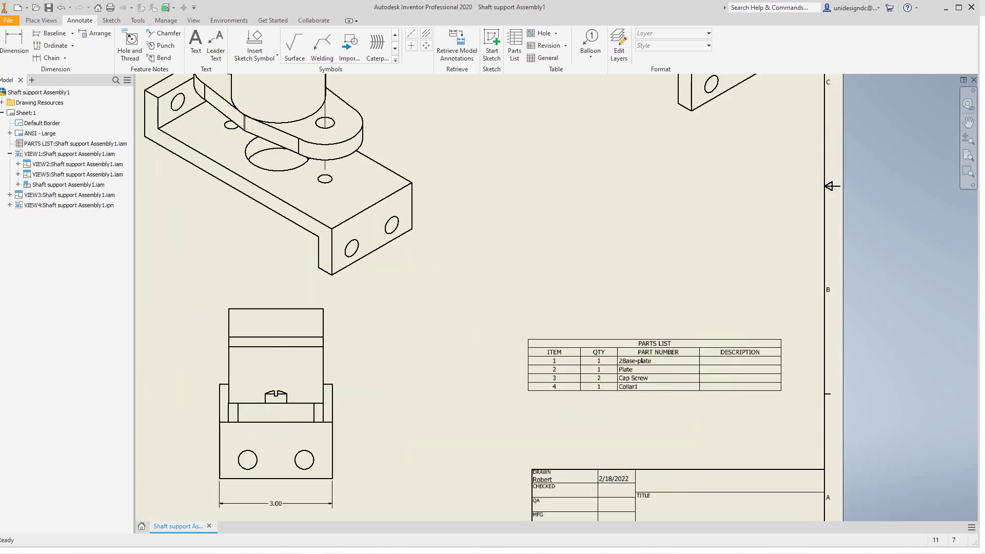
pyautogui.moveTo(553, 363); pyautogui.dragTo(589, 500, button='middle')
pyautogui.scroll(-4, 498, 316)
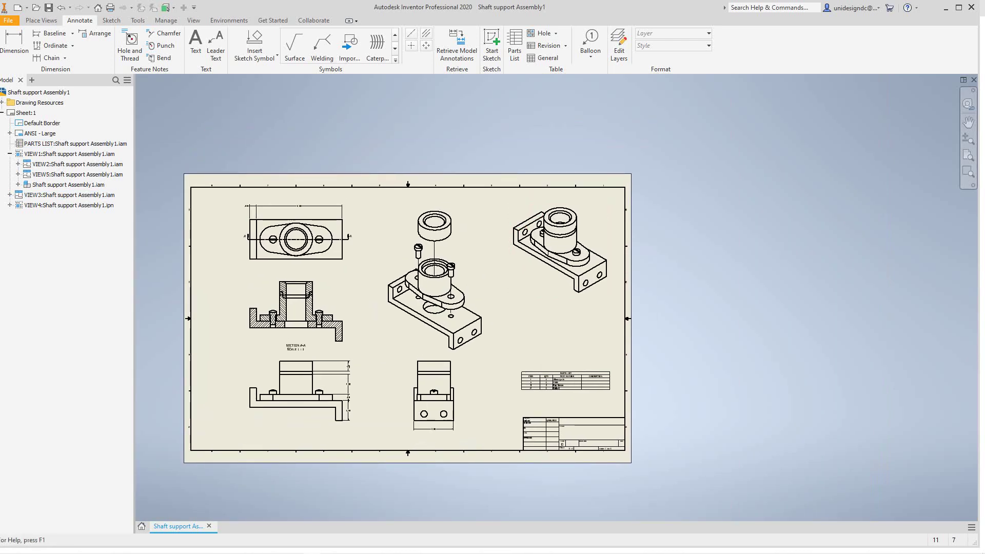
# Add a balloon to the collar in the exploded view, placing it to the upper right of the part.
pyautogui.click(591, 43)
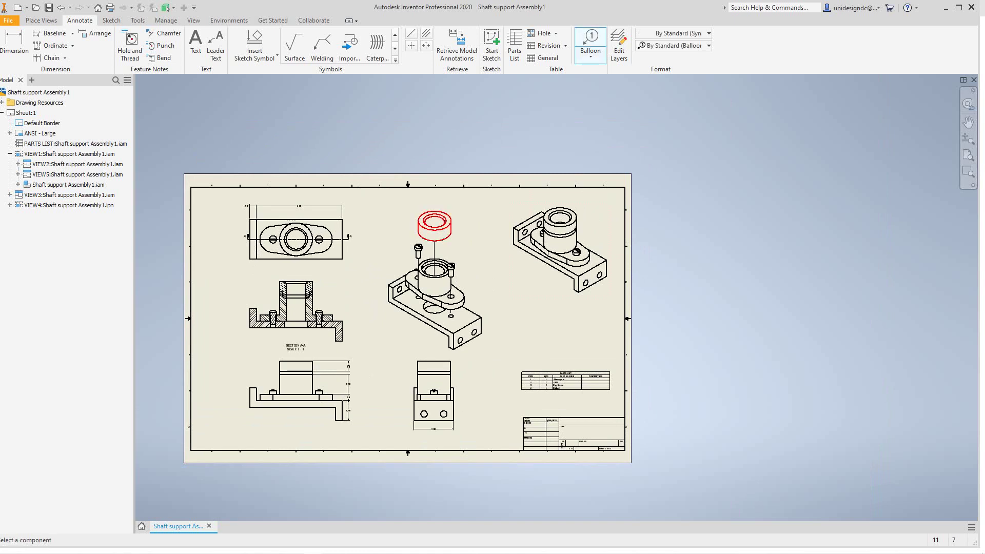
pyautogui.click(451, 226)
pyautogui.click(467, 217)
pyautogui.scroll(-5, 467, 218)
pyautogui.scroll(8, 468, 218)
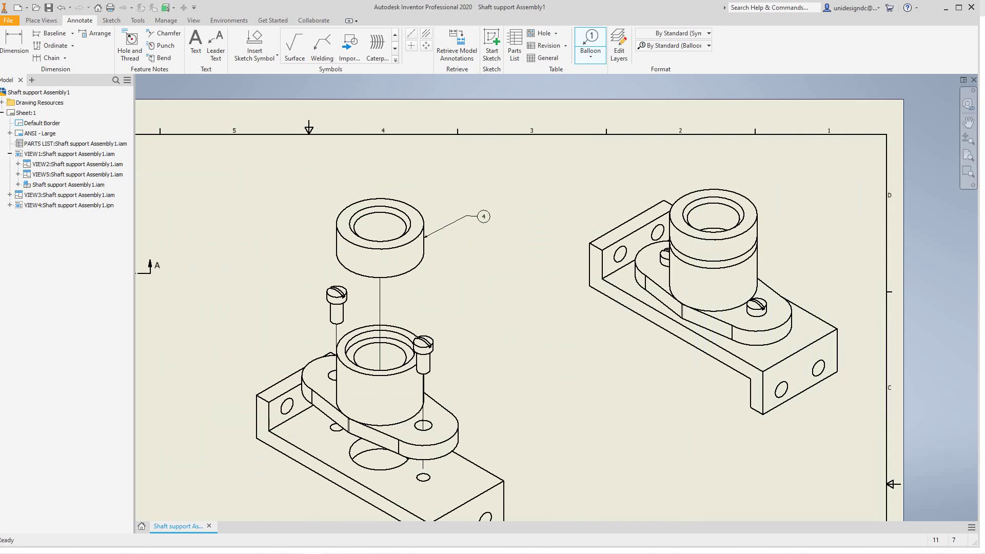
pyautogui.rightClick(484, 216)
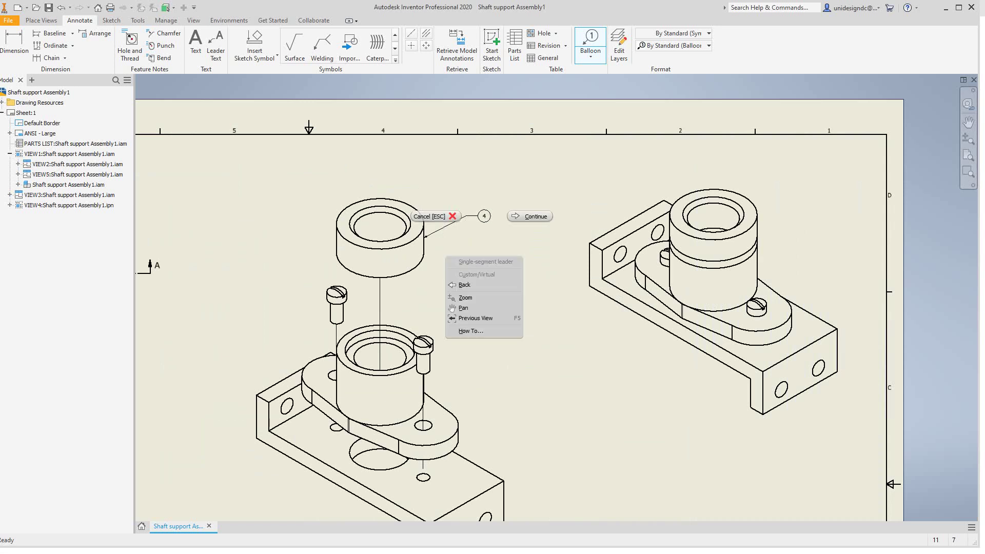
pyautogui.click(530, 216)
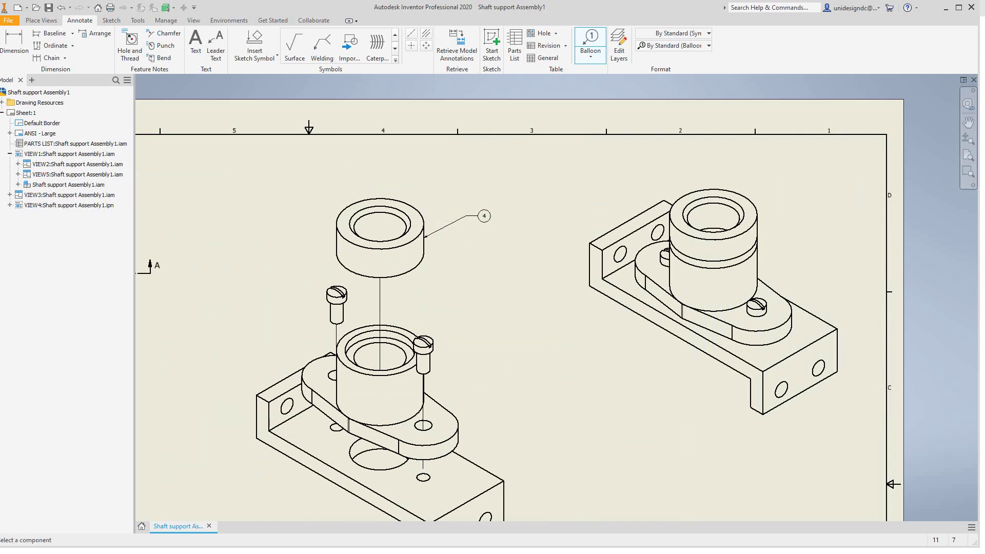
# Add balloons to both cap screws in the exploded view, one on each outer side of the assembly.
pyautogui.click(305, 273)
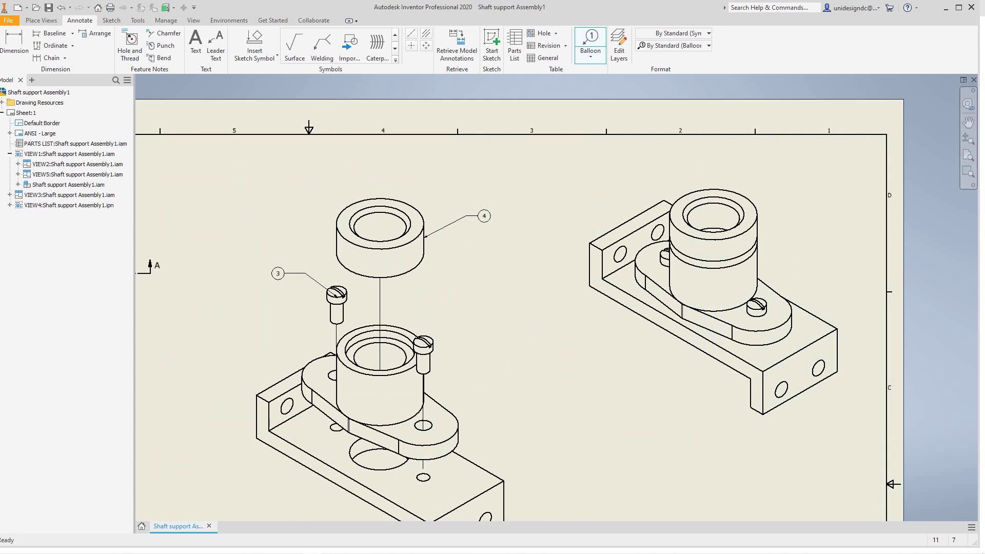
pyautogui.rightClick(277, 274)
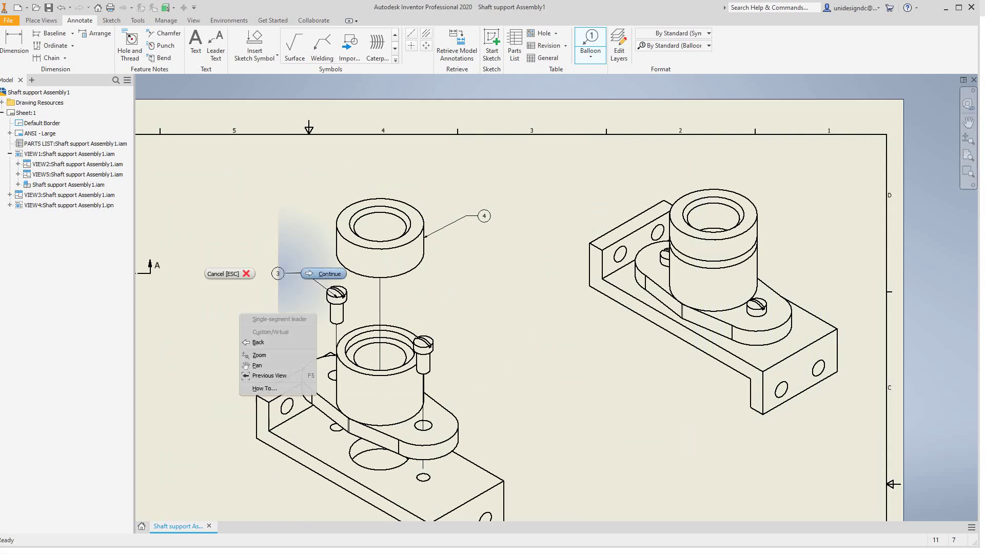
pyautogui.click(323, 274)
pyautogui.click(432, 346)
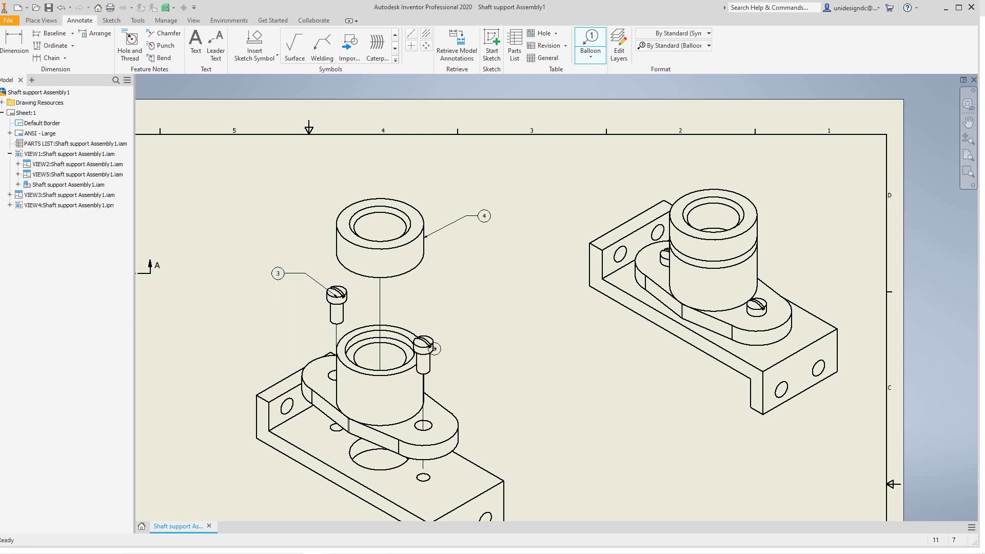
pyautogui.click(458, 320)
pyautogui.rightClick(488, 320)
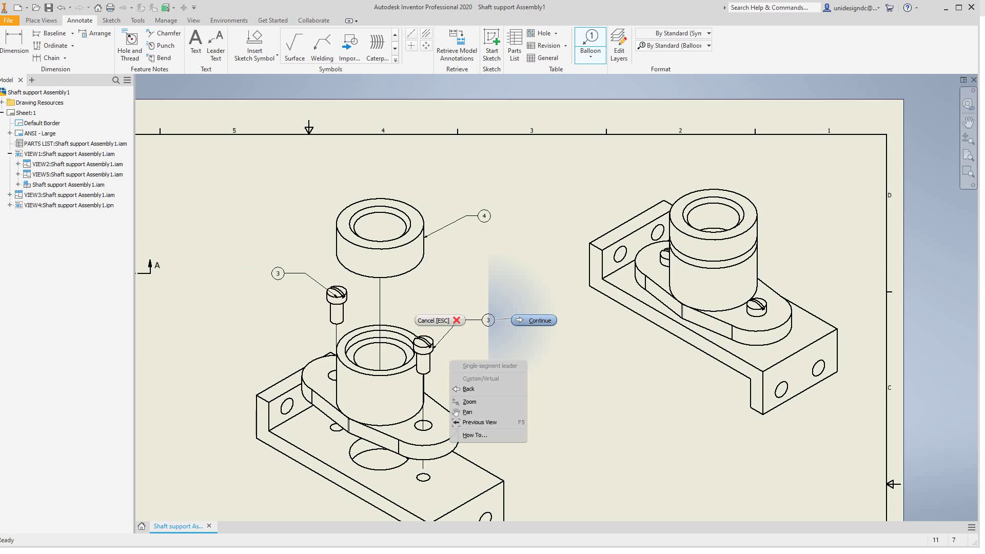
pyautogui.click(534, 321)
# Examine the balloons on the exploded view and the overall sheet layout.
pyautogui.scroll(-6, 526, 332)
pyautogui.scroll(9, 531, 354)
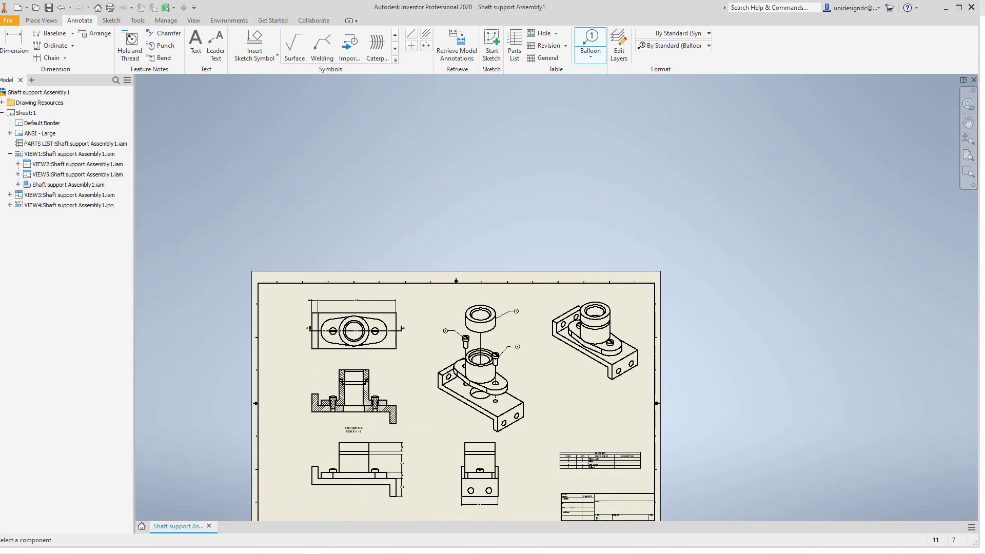
pyautogui.scroll(5, 534, 366)
pyautogui.scroll(-6, 528, 384)
pyautogui.scroll(4, 527, 388)
pyautogui.scroll(-5, 526, 391)
pyautogui.moveTo(525, 393)
pyautogui.mouseDown(button='middle')
pyautogui.moveTo(539, 333)
pyautogui.moveTo(621, 344)
pyautogui.moveTo(611, 344)
pyautogui.mouseUp(button='middle')
pyautogui.scroll(5, 551, 333)
pyautogui.scroll(-6, 551, 333)
pyautogui.scroll(1, 613, 352)
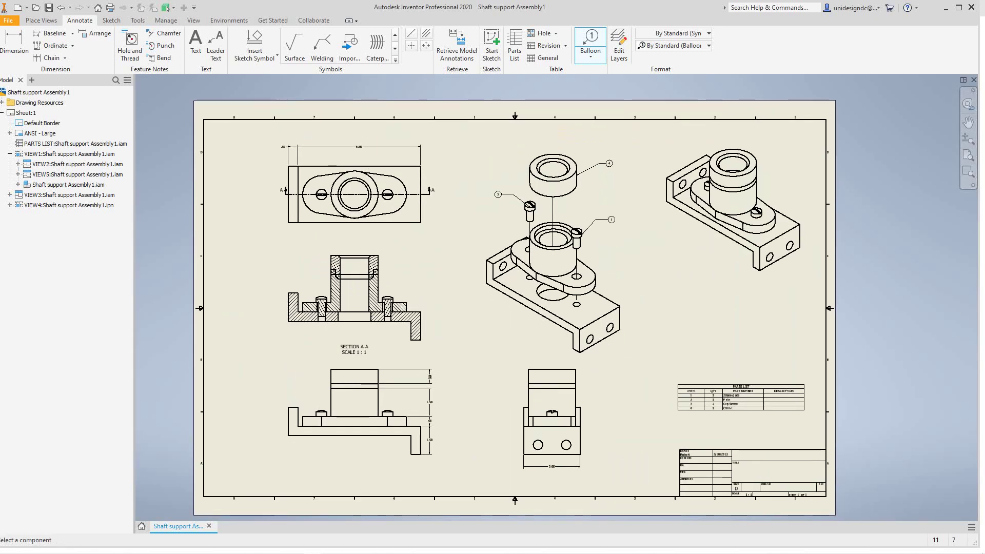